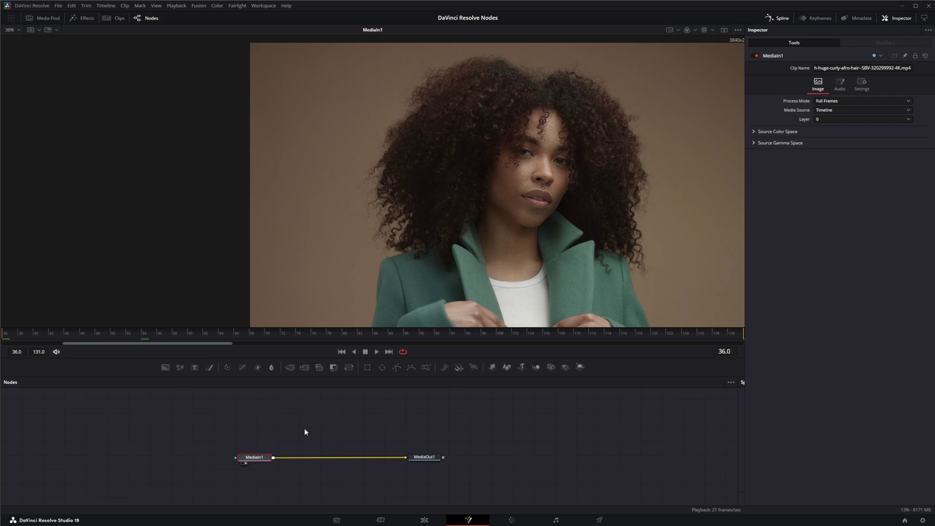
Insert a Filter (Flt) node between MediaIn1 and MediaOut1, keeping the Relief filter type
key(shift+space)
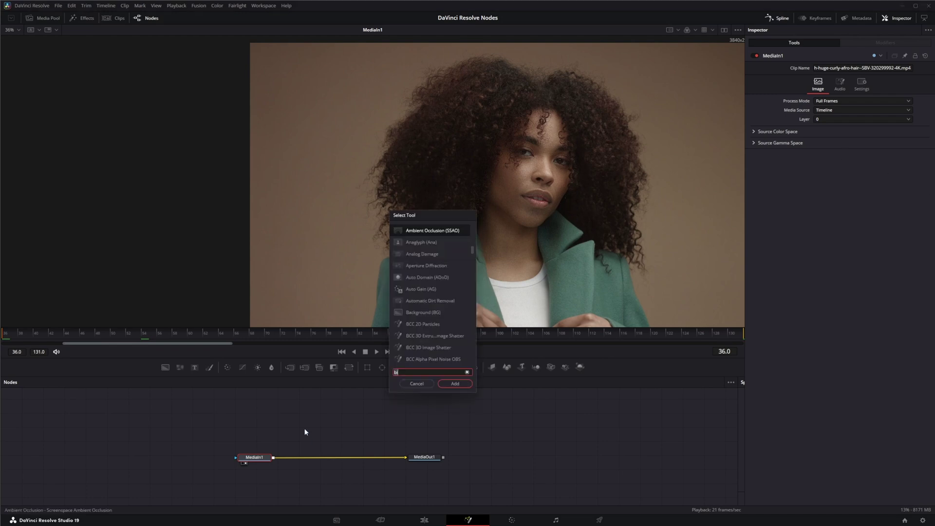
text(filter)
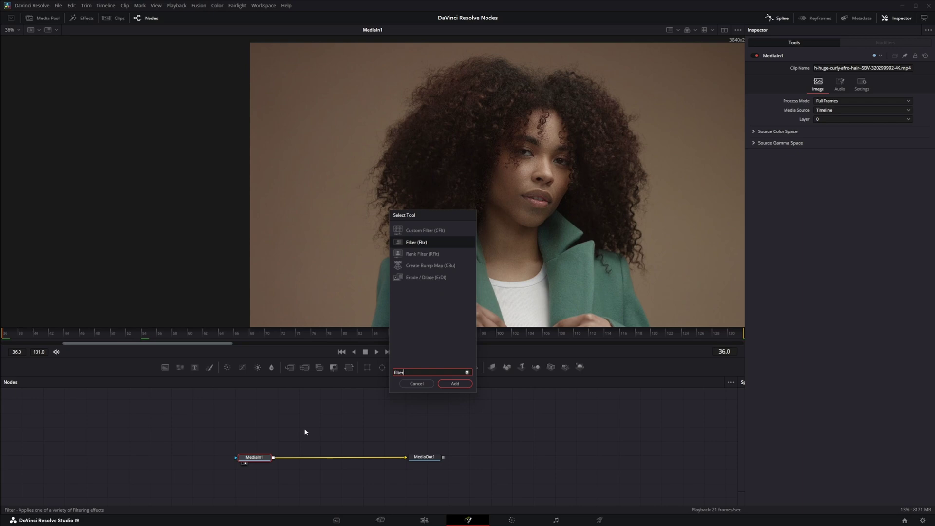
key(Return)
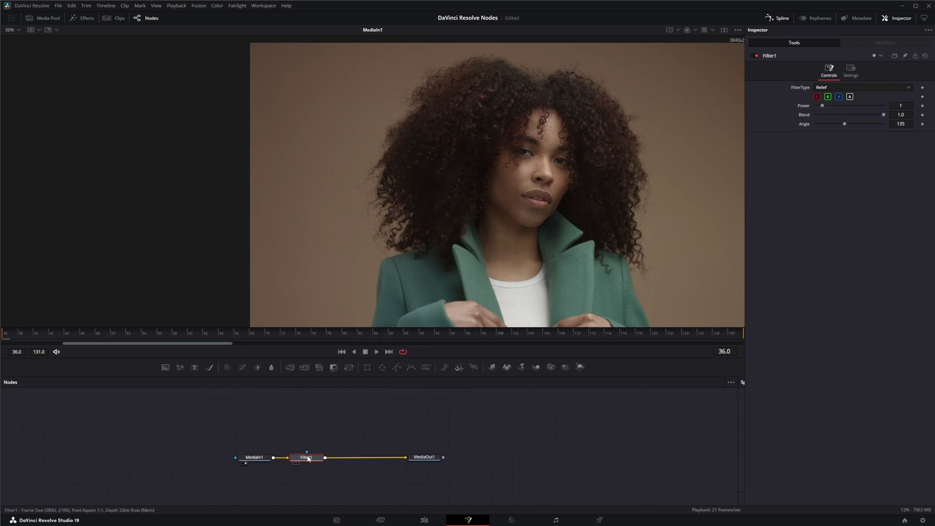
drag(424, 458, 443, 458)
drag(311, 459, 318, 460)
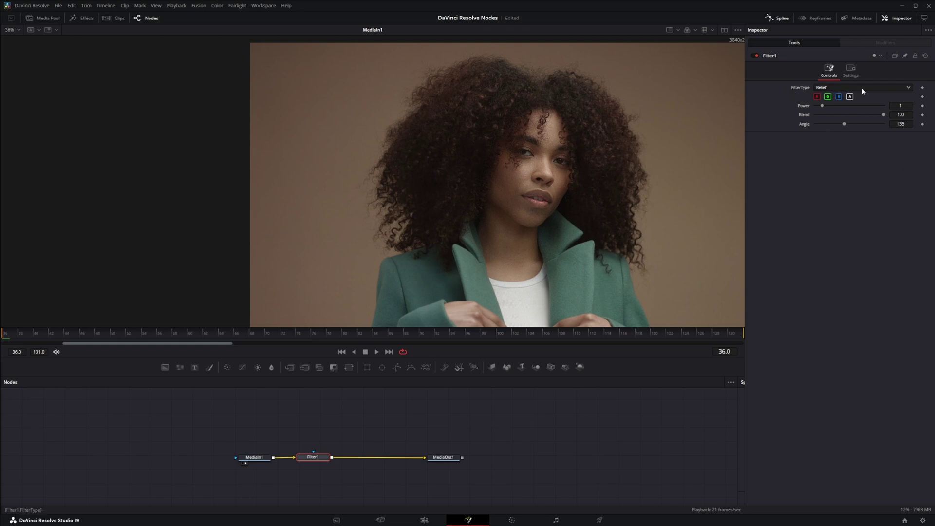
click(837, 88)
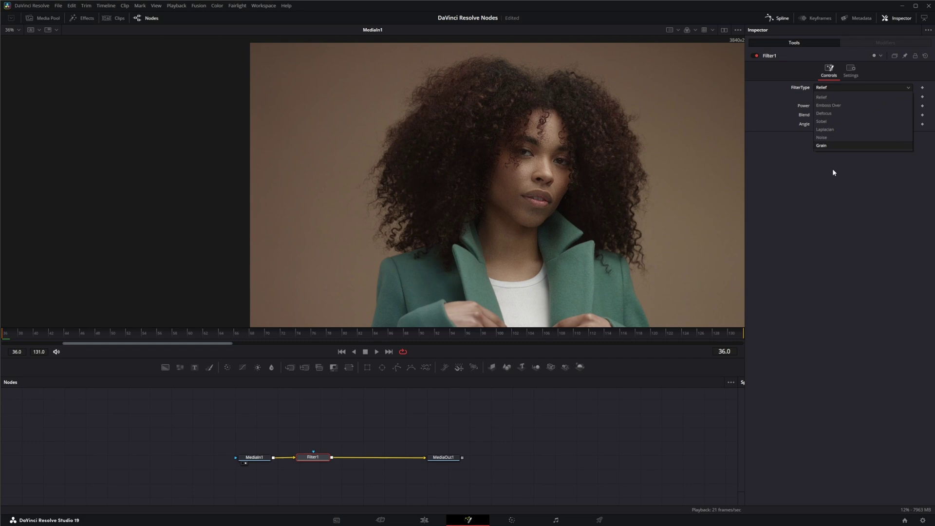
click(829, 211)
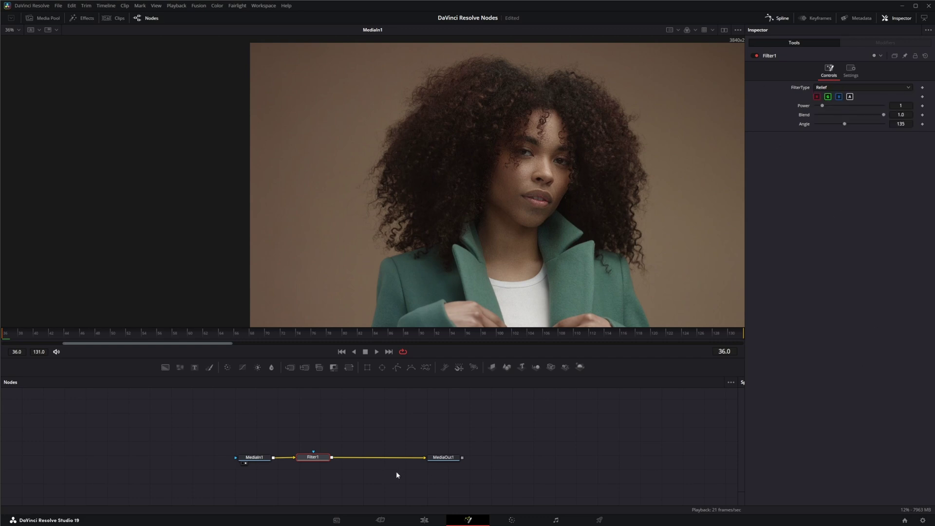
Add Background1 and Merge1 nodes, feeding Filter1 into Merge1's foreground input
drag(443, 458, 487, 458)
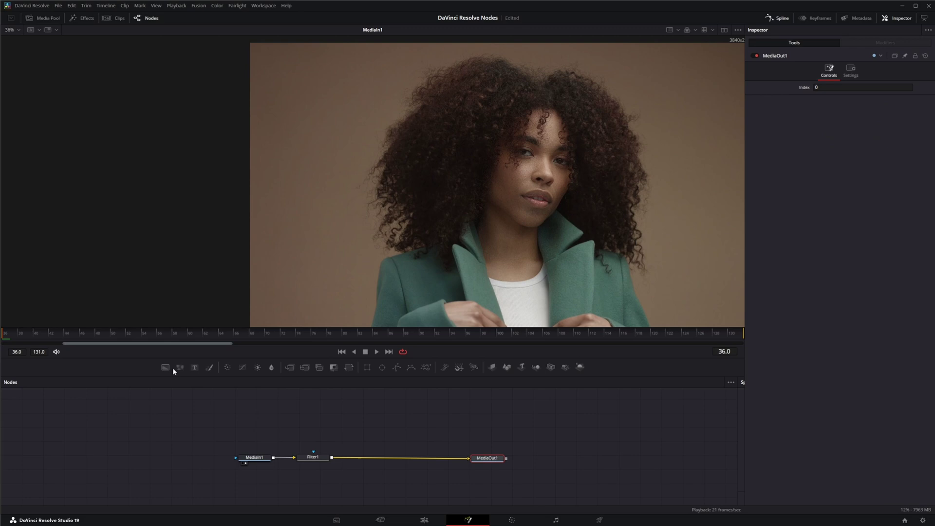
drag(166, 367, 325, 488)
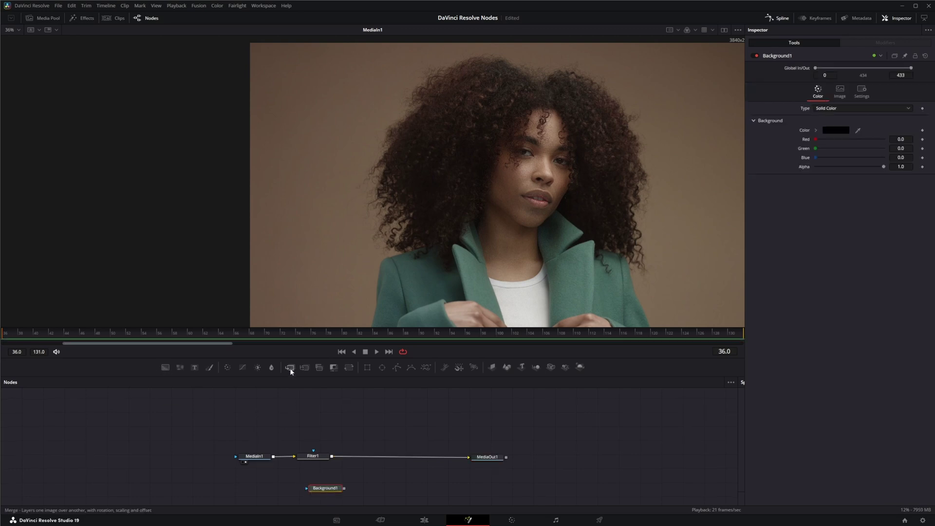
click(291, 372)
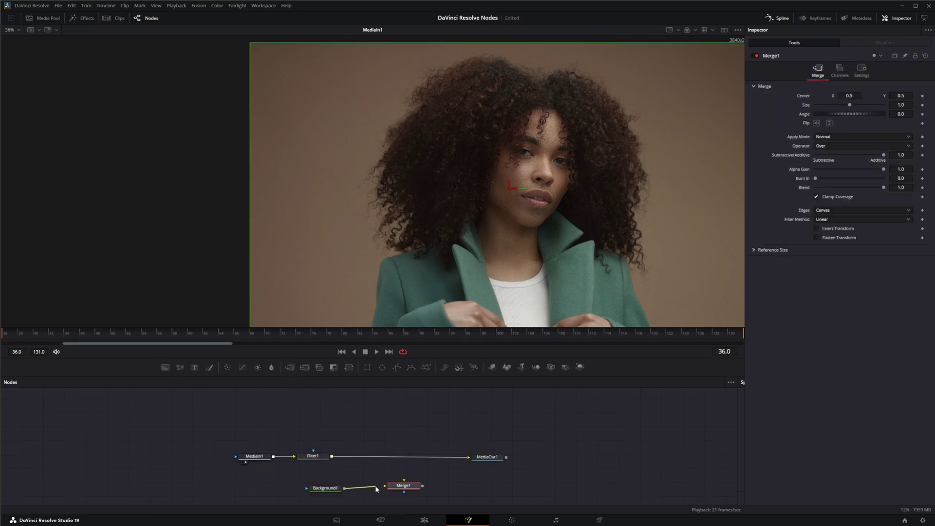
drag(410, 489, 400, 491)
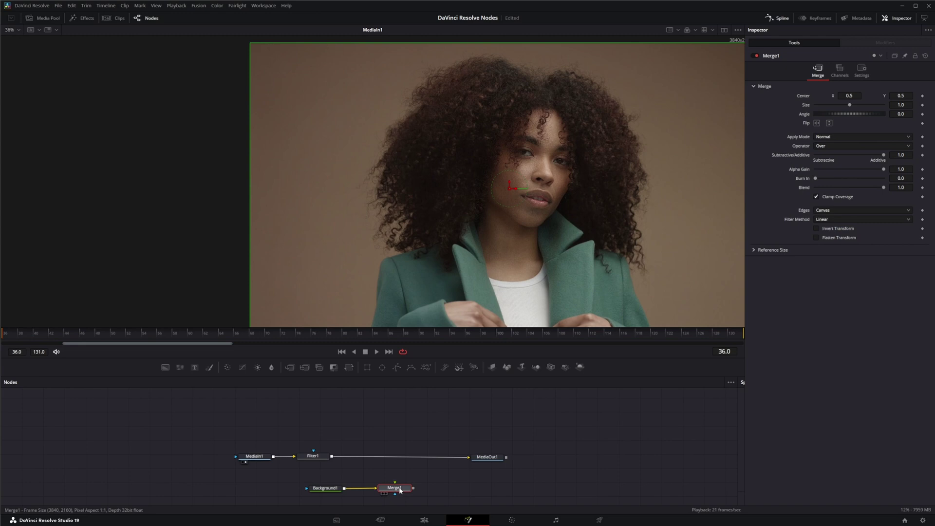
drag(332, 457, 472, 461)
Show MediaOut1's relief result in the viewer and bring up Filter1's settings
click(491, 462)
key(1)
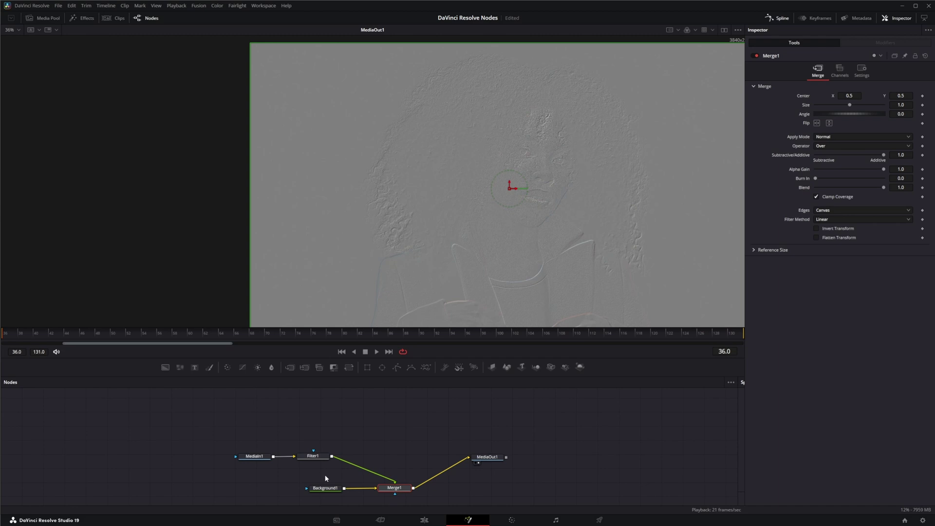
drag(314, 460, 389, 459)
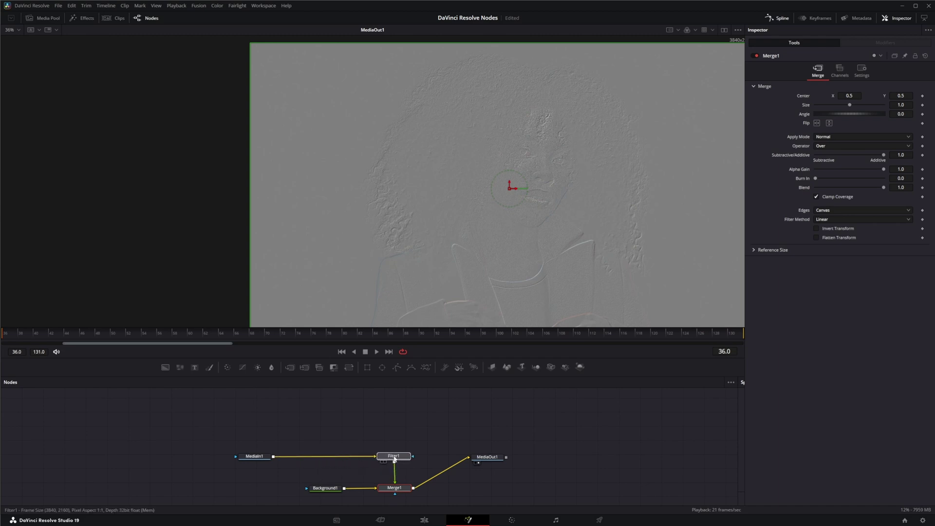
click(395, 458)
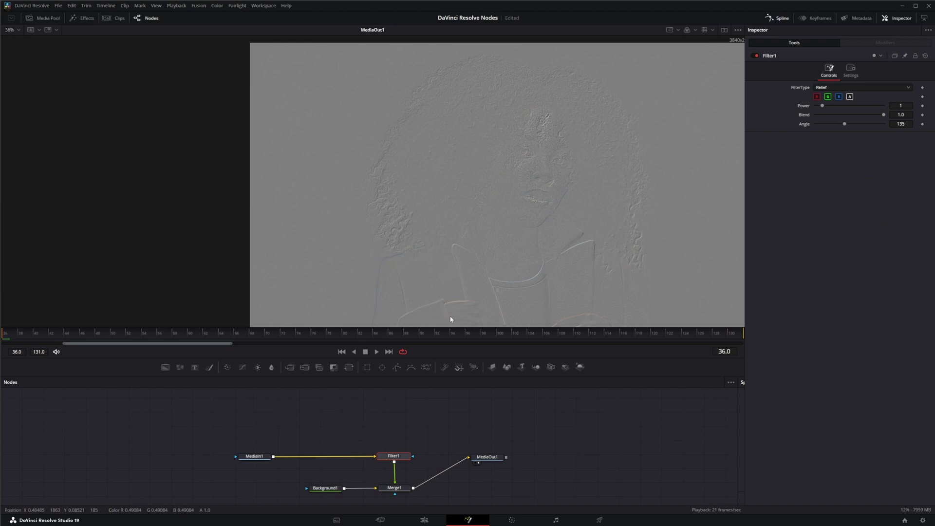
click(19, 31)
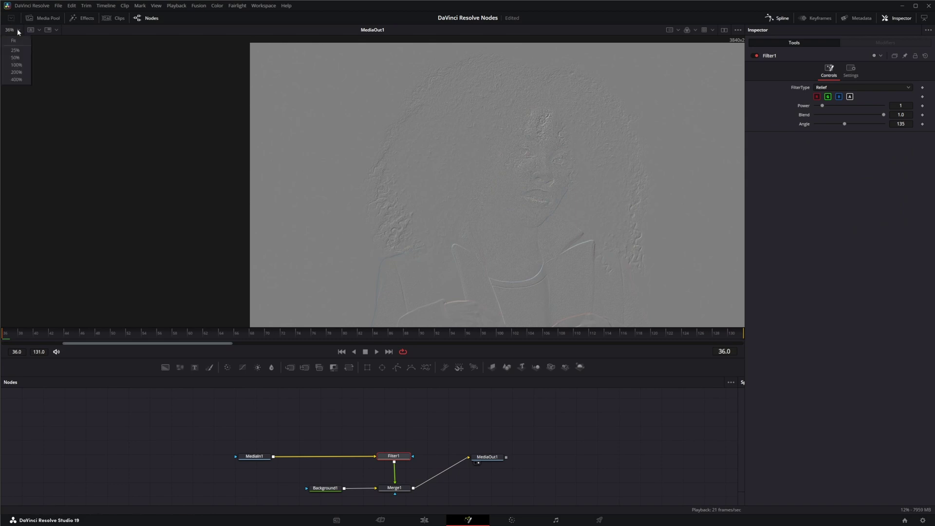
click(15, 41)
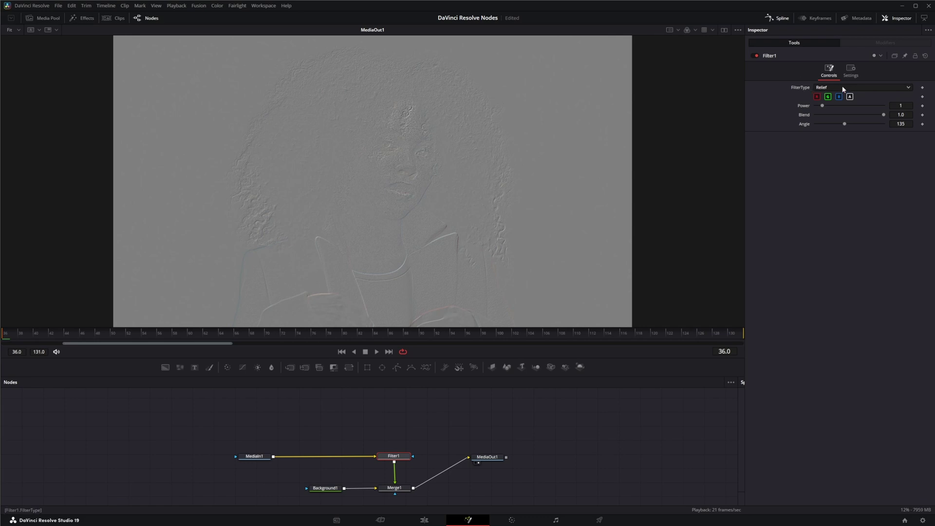
click(828, 89)
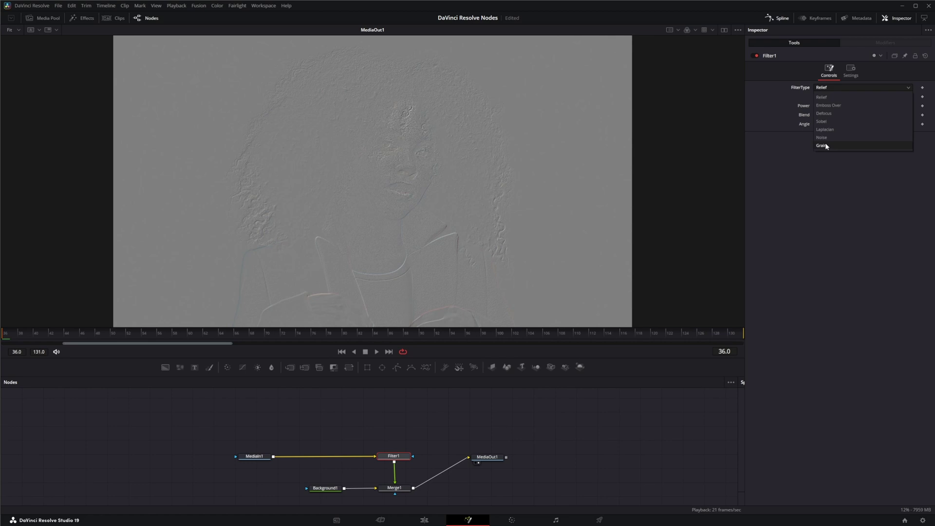
click(810, 193)
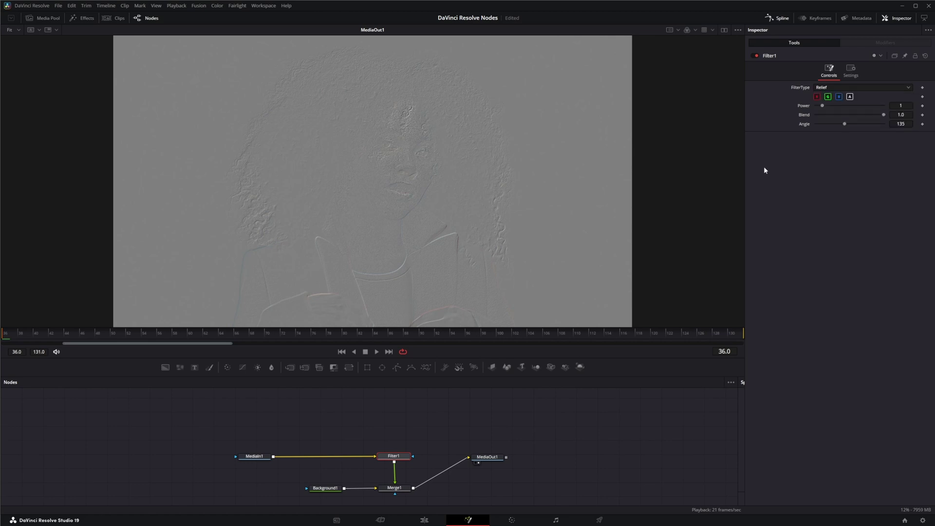
click(828, 97)
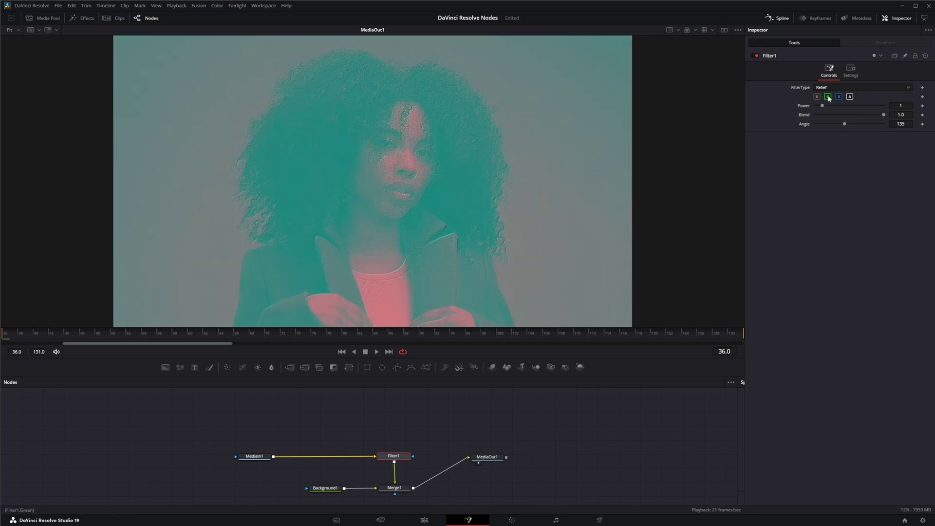
click(841, 96)
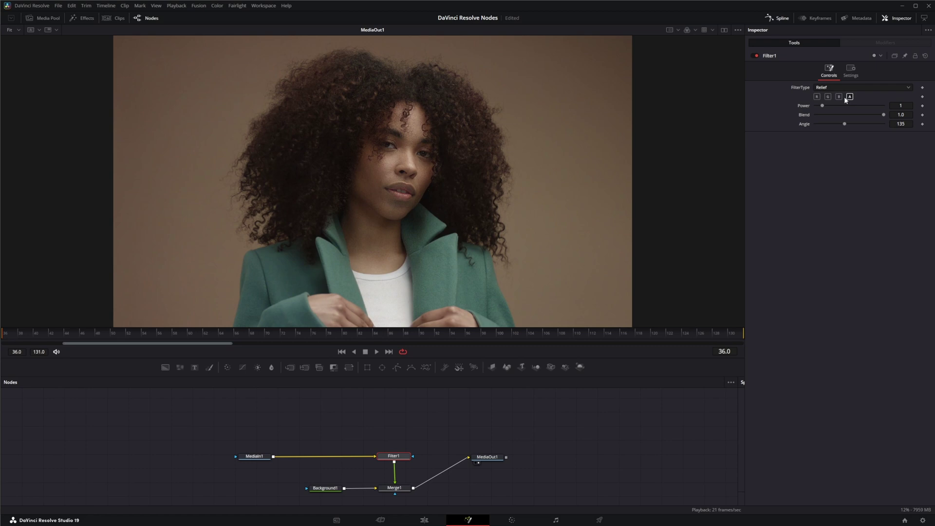
click(839, 97)
click(817, 96)
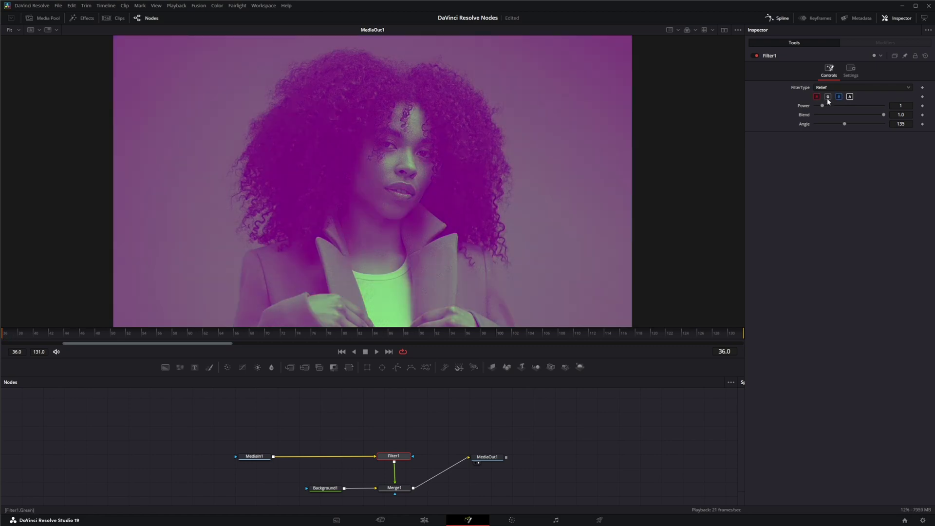
click(828, 97)
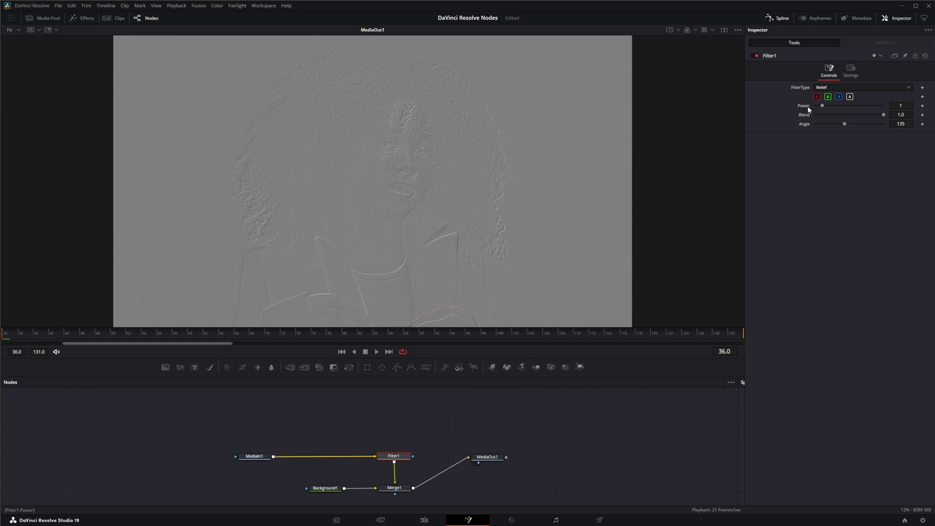
Raise Filter1's relief Power to 10, then adjust Blend and Angle during playback
drag(822, 106, 851, 107)
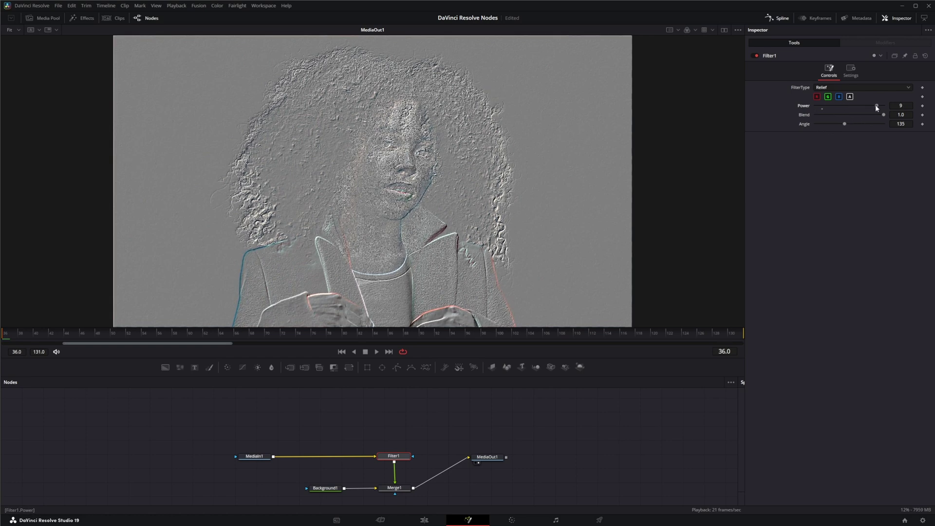
key(space)
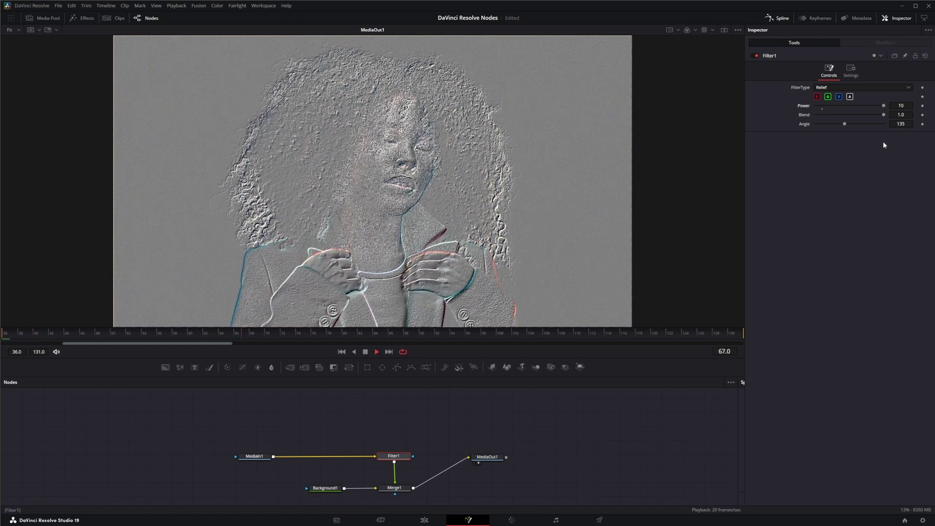
mouse_move(884, 114)
mouse_down()
mouse_move(844, 121)
mouse_move(889, 116)
mouse_move(881, 118)
mouse_up()
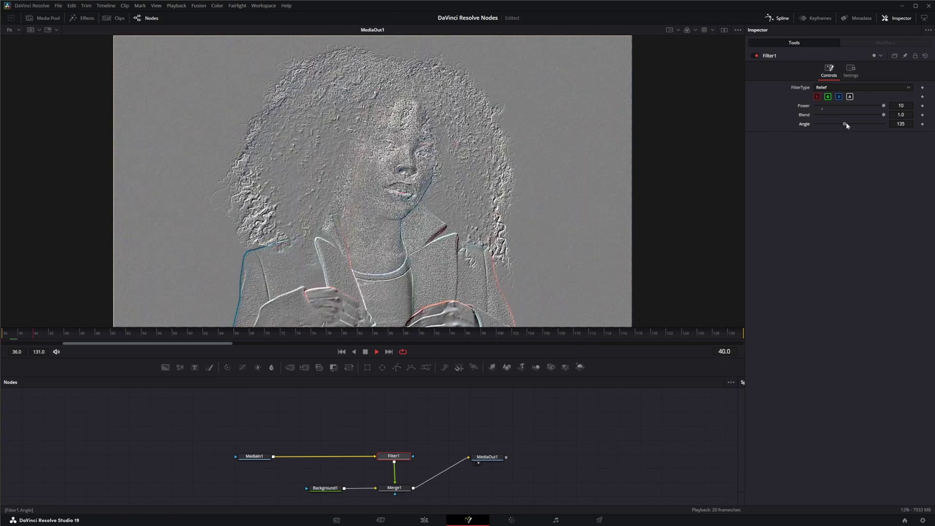
mouse_move(847, 123)
mouse_down()
mouse_move(884, 125)
mouse_move(824, 125)
mouse_move(852, 124)
mouse_move(845, 125)
mouse_up()
Switch Filter1 to Emboss Over and swing its Angle to 180
click(824, 88)
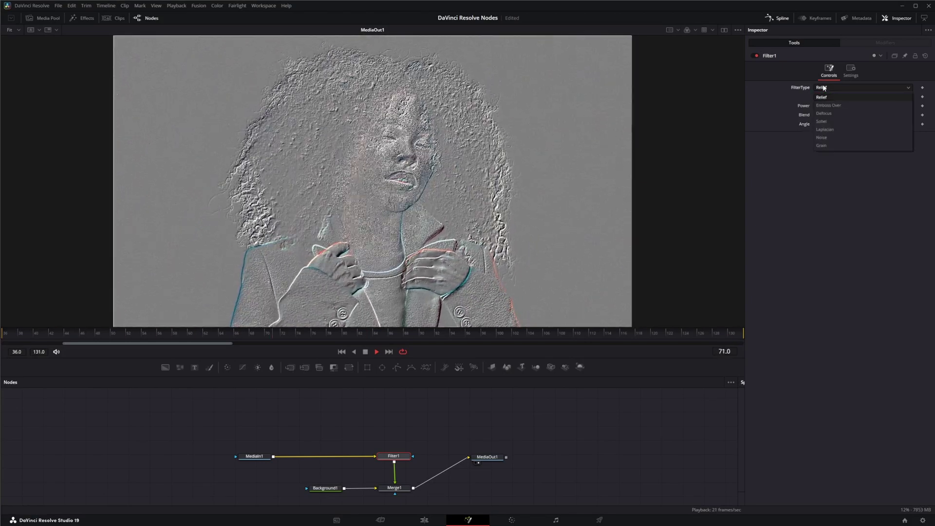
click(827, 105)
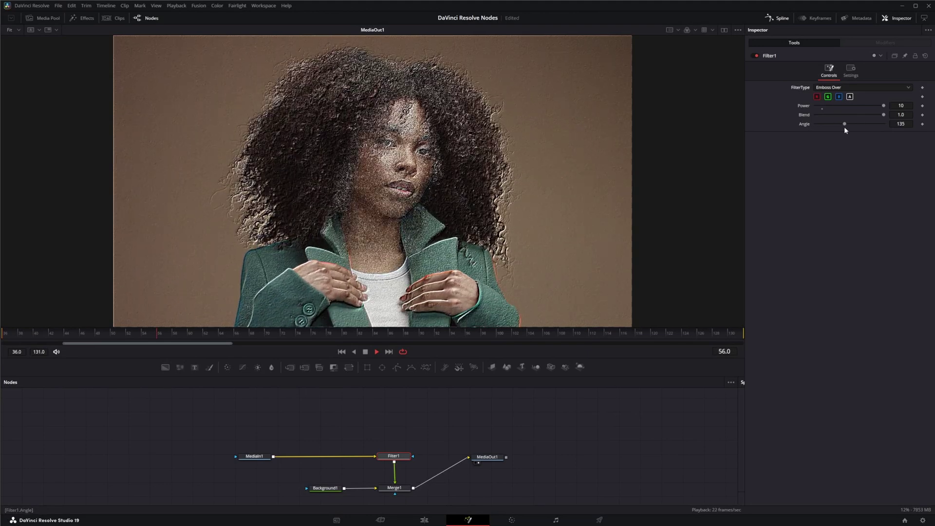
drag(865, 110, 845, 124)
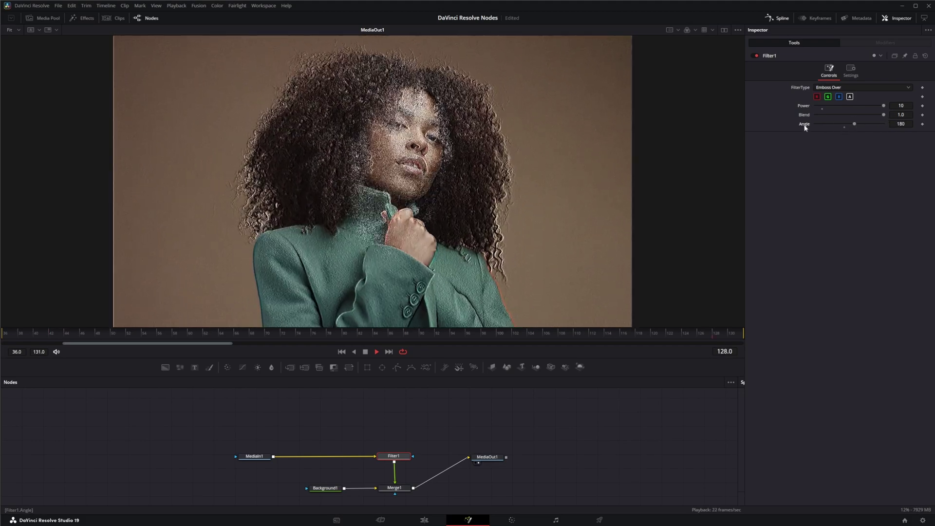
Switch Filter1 to Defocus with Power 8 and save the project
click(835, 88)
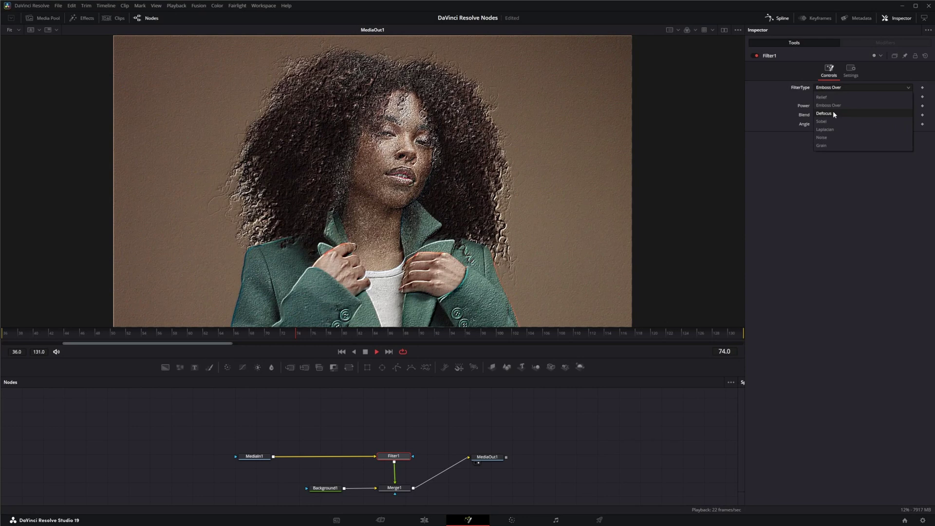
click(833, 110)
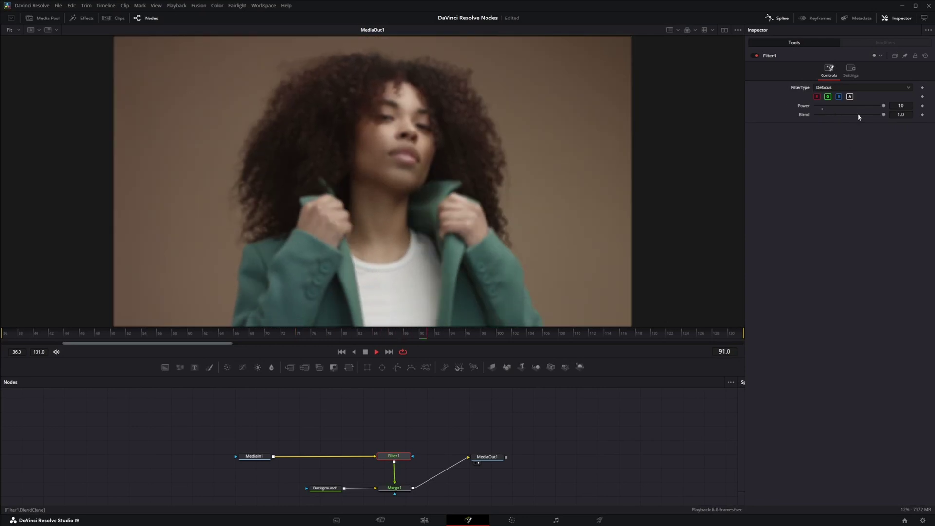
mouse_move(884, 106)
mouse_down()
mouse_move(834, 109)
mouse_move(869, 109)
mouse_up()
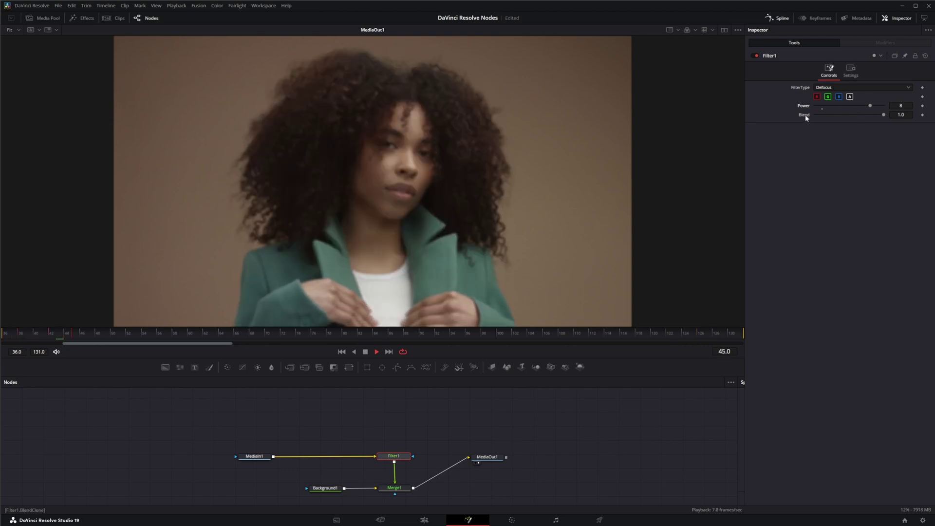
key(ctrl+s)
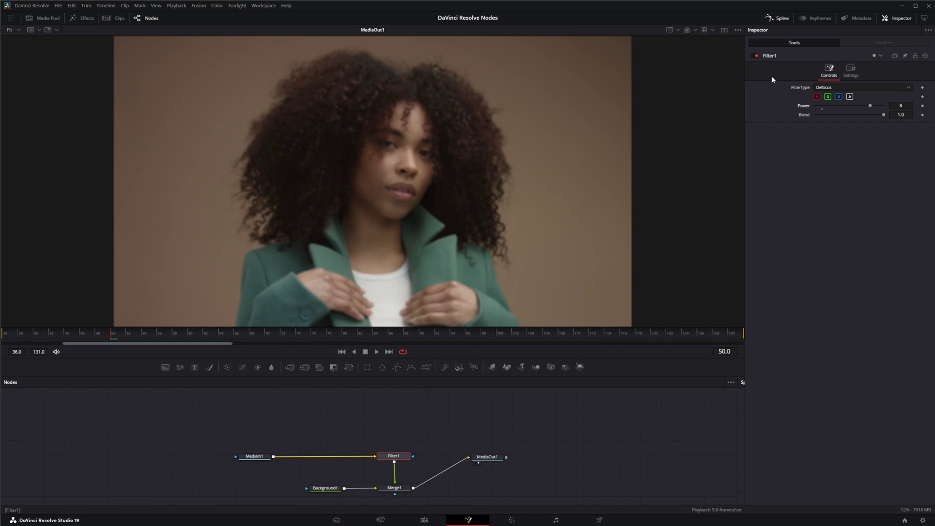
Toggle the G and R channels off and back on, keeping all channels enabled, while playing
click(829, 97)
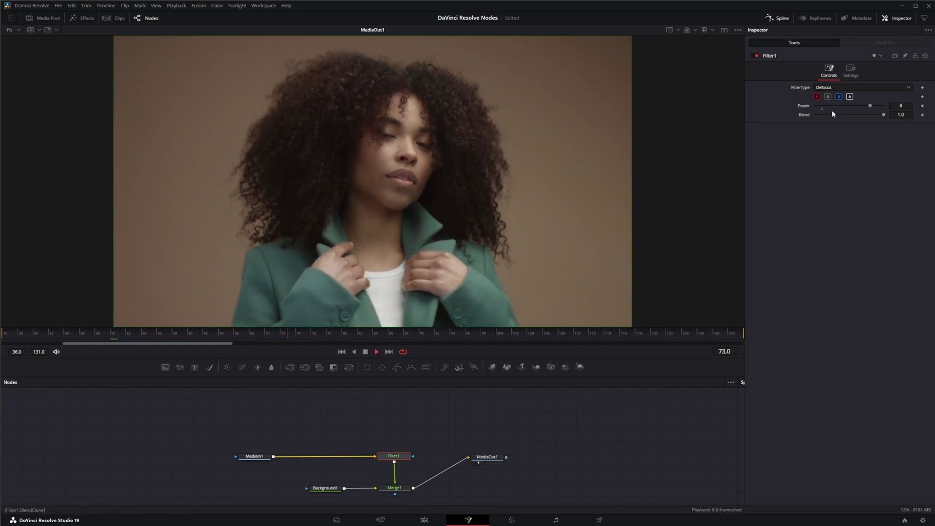
click(817, 97)
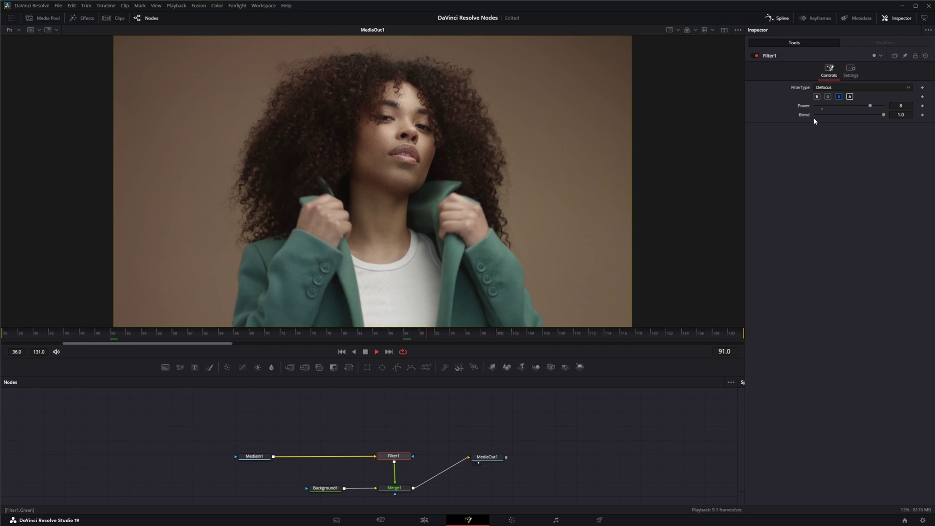
click(828, 97)
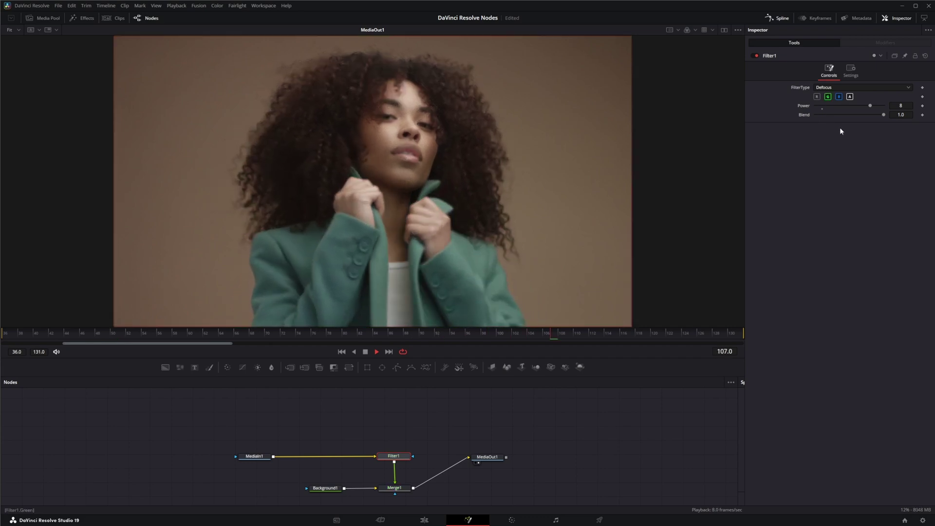
click(817, 97)
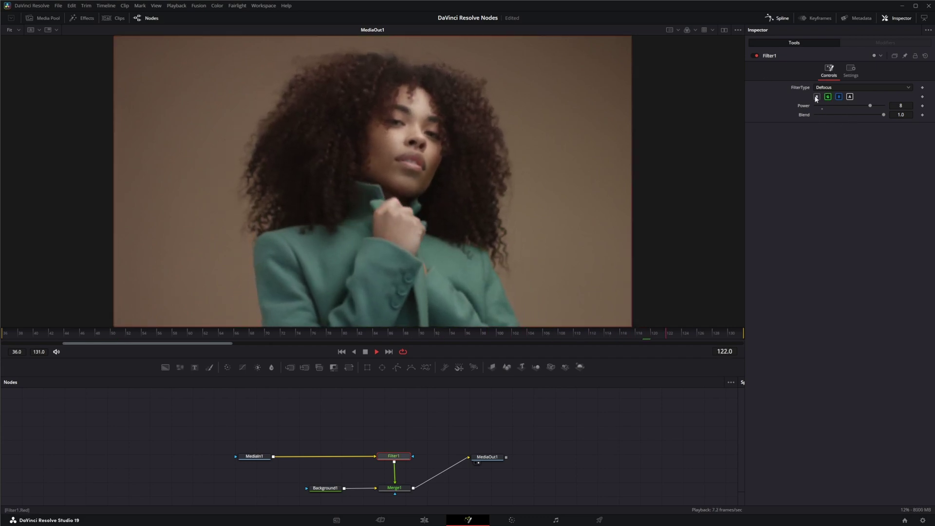
key(space)
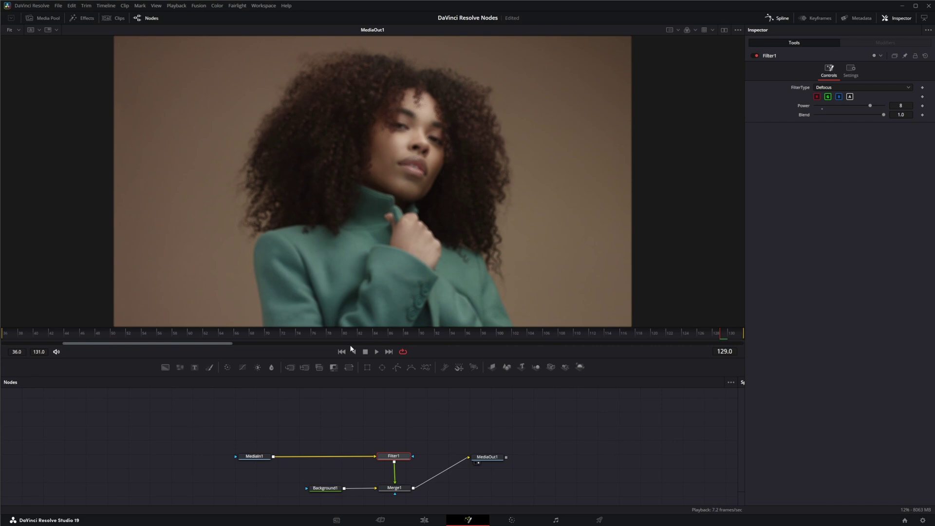
click(377, 352)
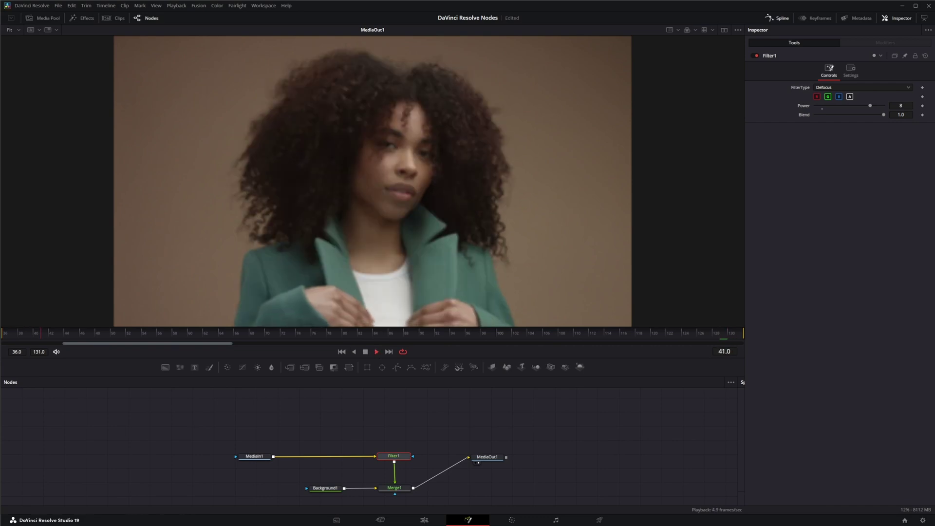
click(823, 89)
Switch Filter1 to Sobel edge detection, comparing it with the original via the Blend slider
click(821, 121)
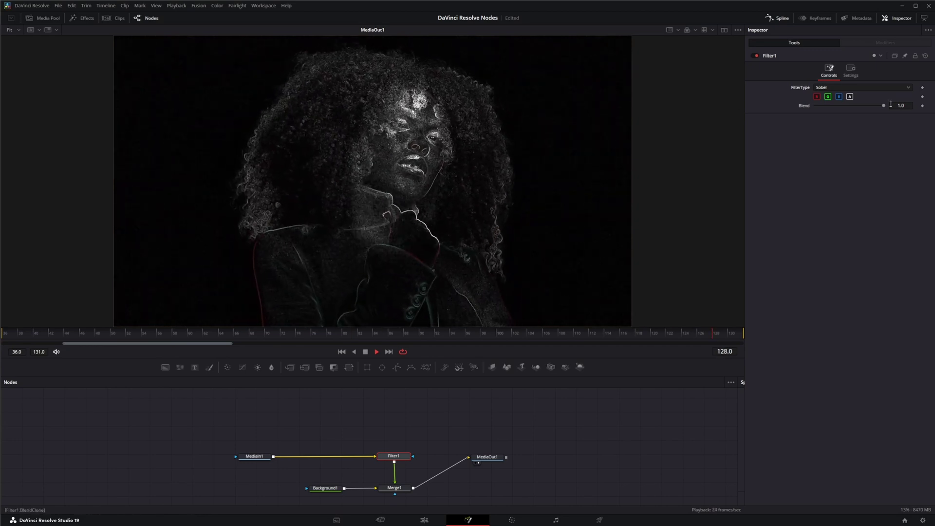
mouse_move(884, 107)
mouse_down()
mouse_move(828, 107)
mouse_move(884, 106)
mouse_up()
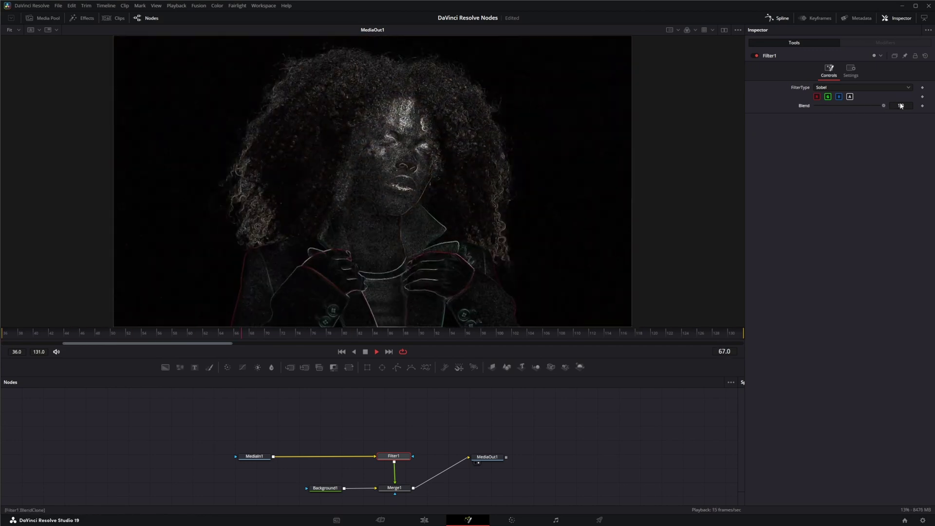
click(848, 88)
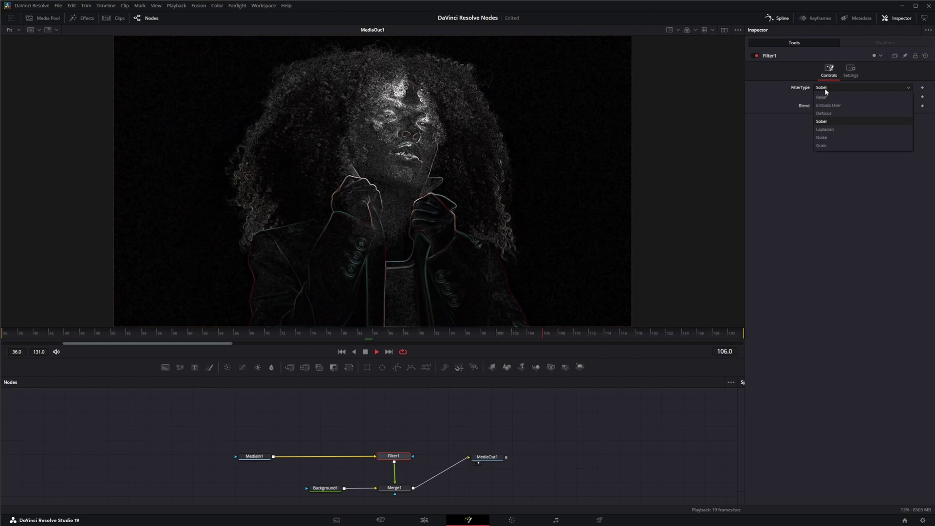
Switch Filter1 to Laplacian and inspect the near-black result, zooming then refitting the viewer
click(833, 130)
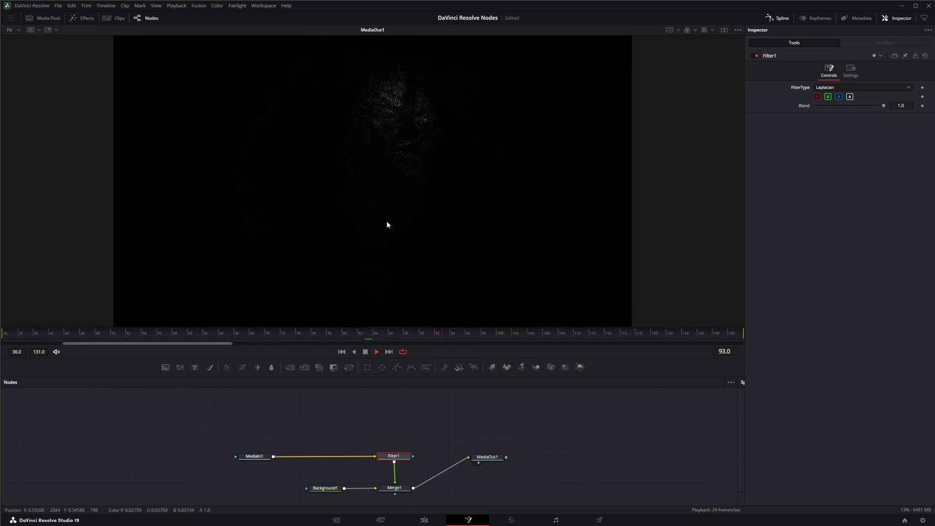
scroll(367, 157, up, 5)
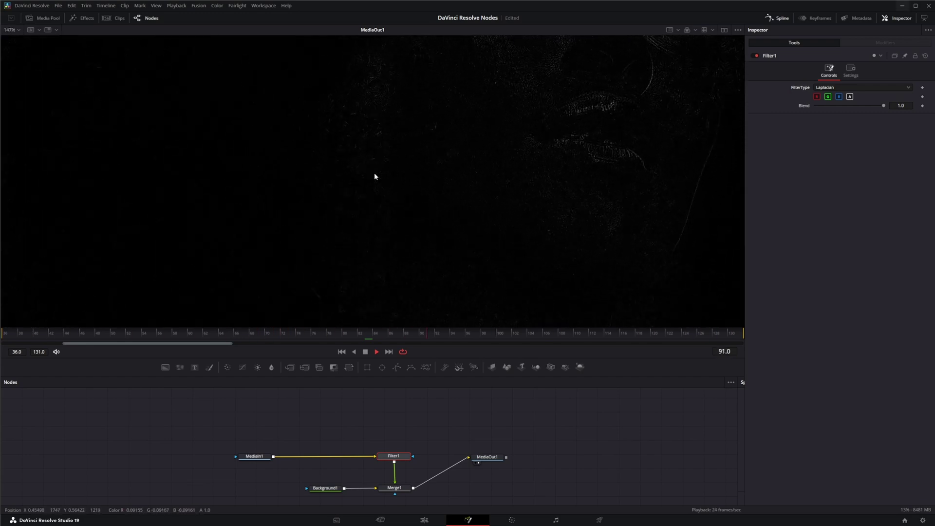
scroll(375, 176, down, 5)
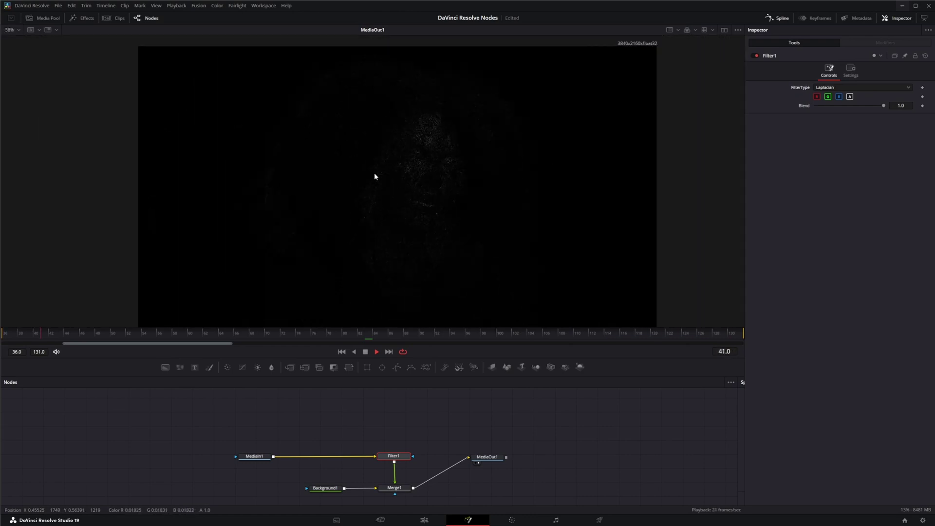
click(18, 30)
click(12, 39)
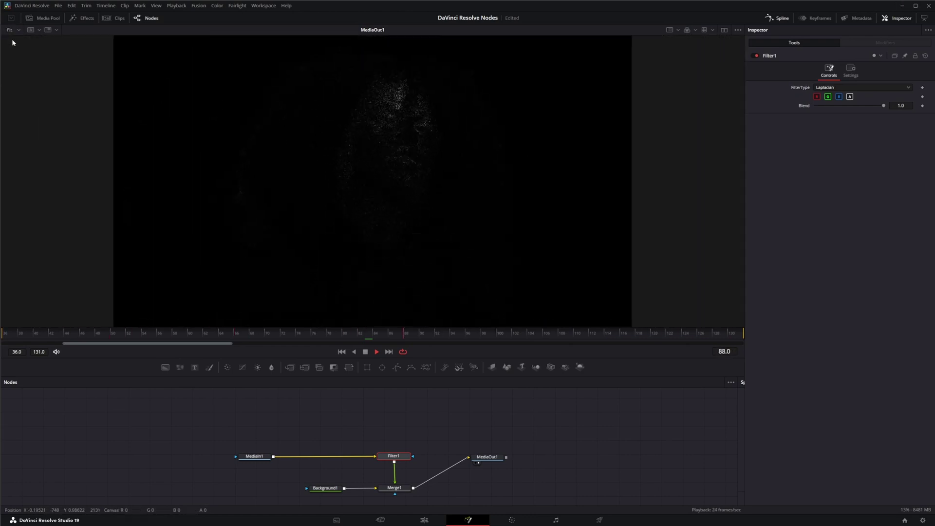
click(835, 88)
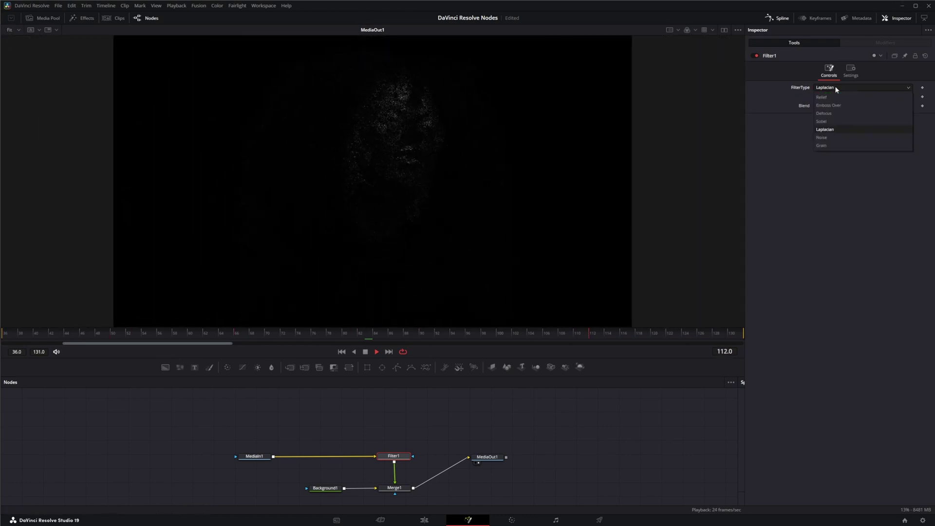
Set Filter1 to Noise with Power 10, Seed 14020 and Animated enabled
click(832, 137)
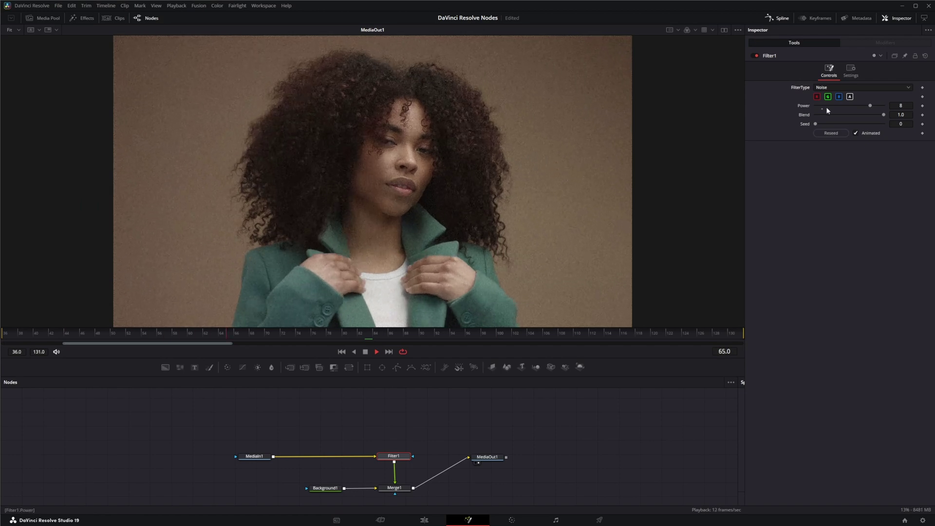
drag(870, 106, 885, 117)
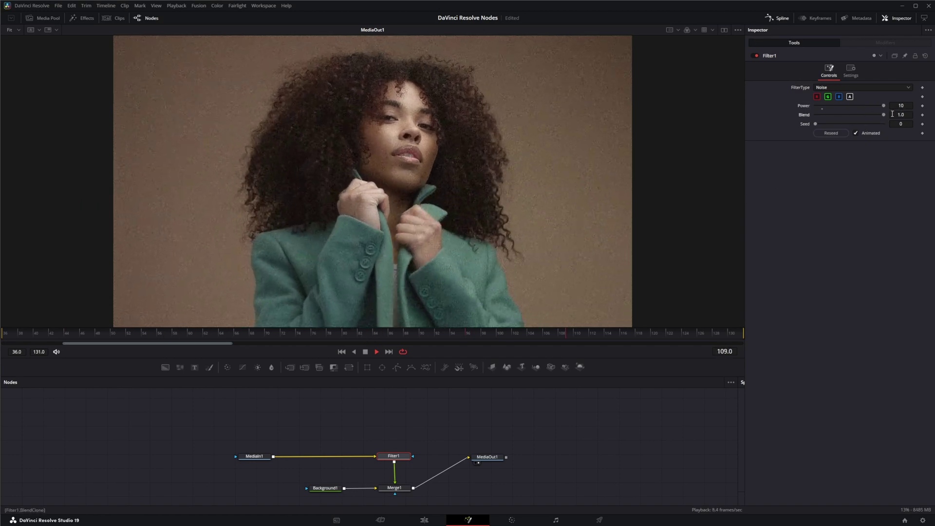
mouse_move(816, 124)
mouse_down()
mouse_move(859, 124)
mouse_move(810, 123)
mouse_up()
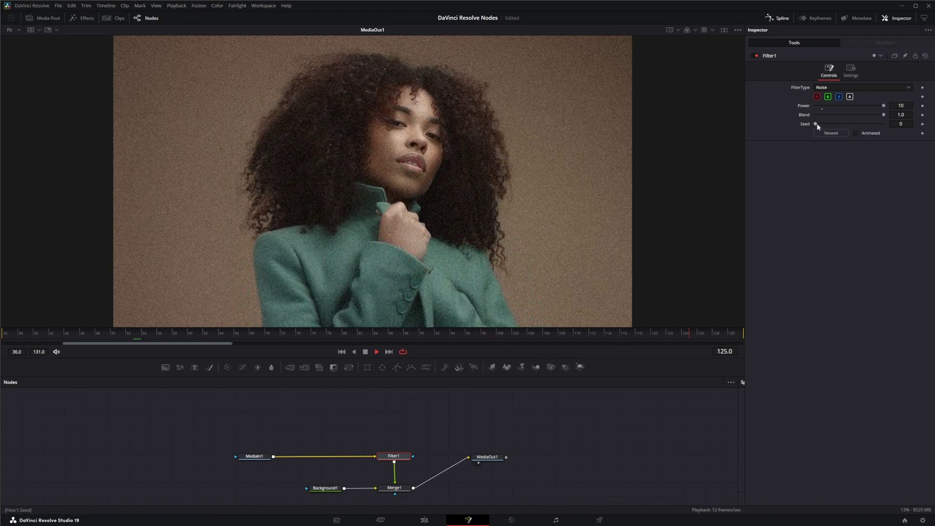
drag(817, 124, 856, 119)
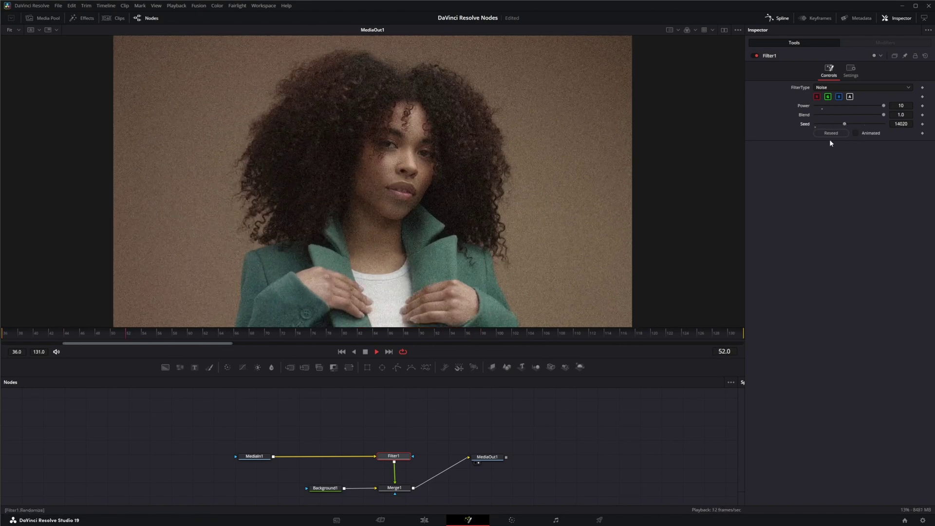
click(856, 133)
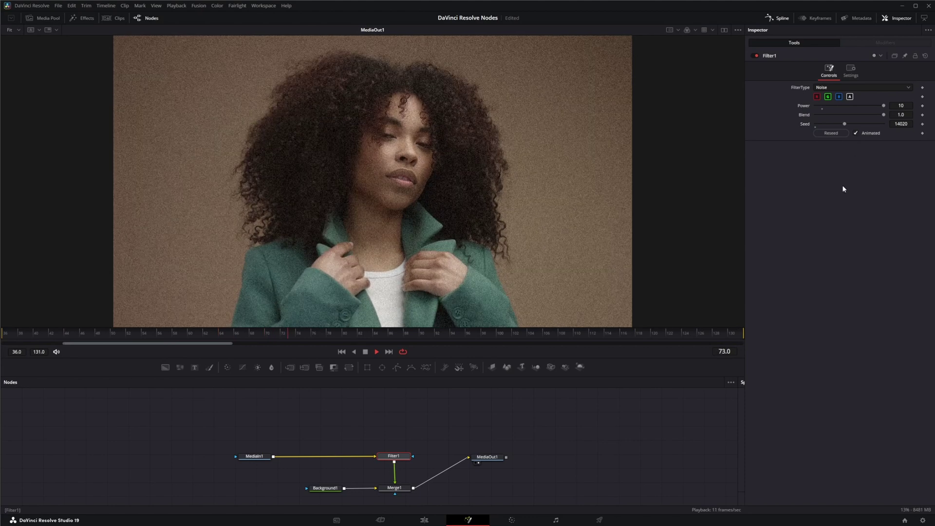
Switch Filter1 to Grain with Power 10 and Animated left on
click(828, 87)
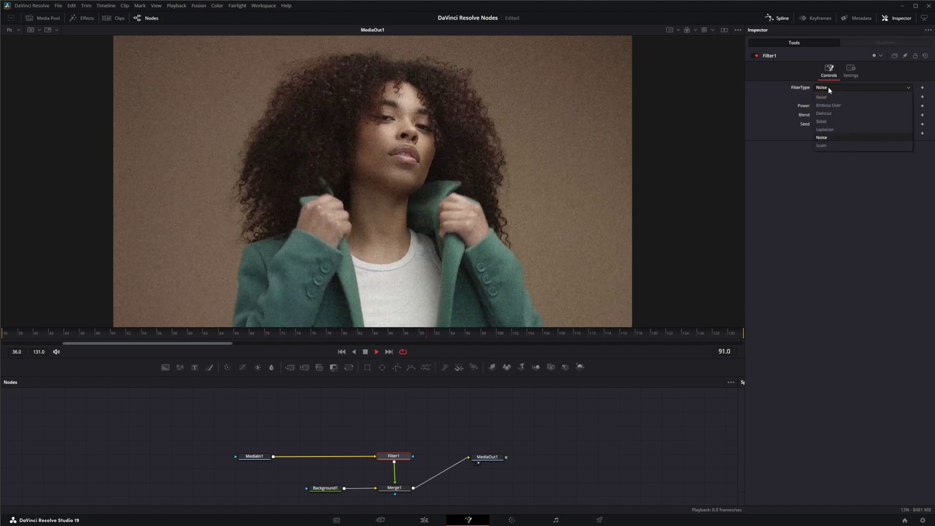
click(830, 144)
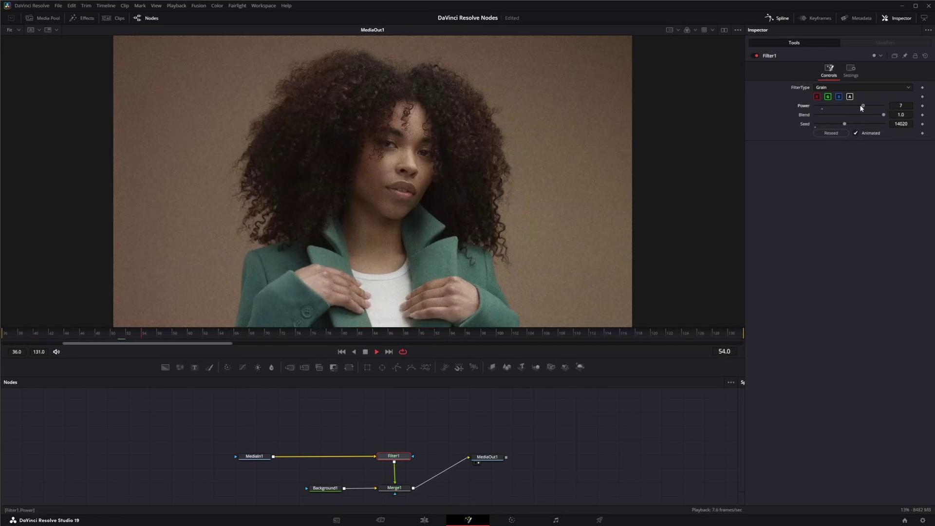
drag(884, 115, 887, 116)
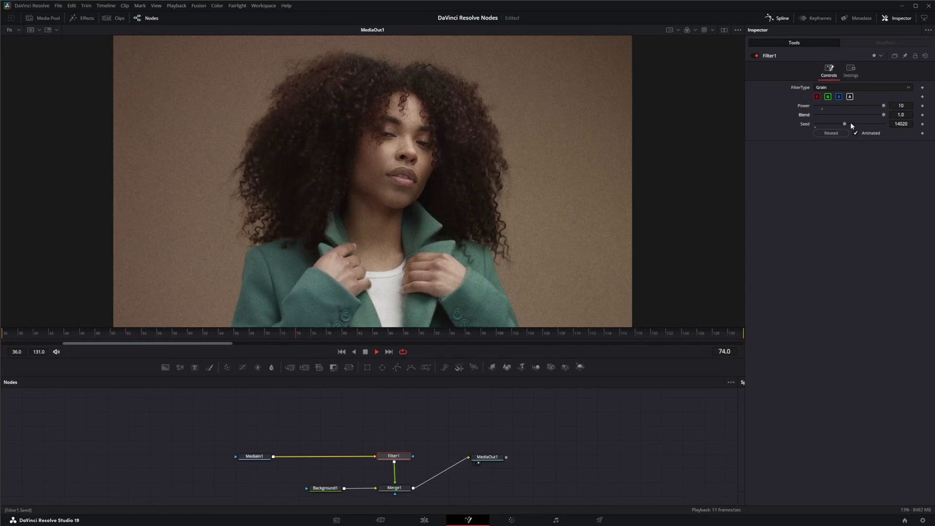
click(857, 133)
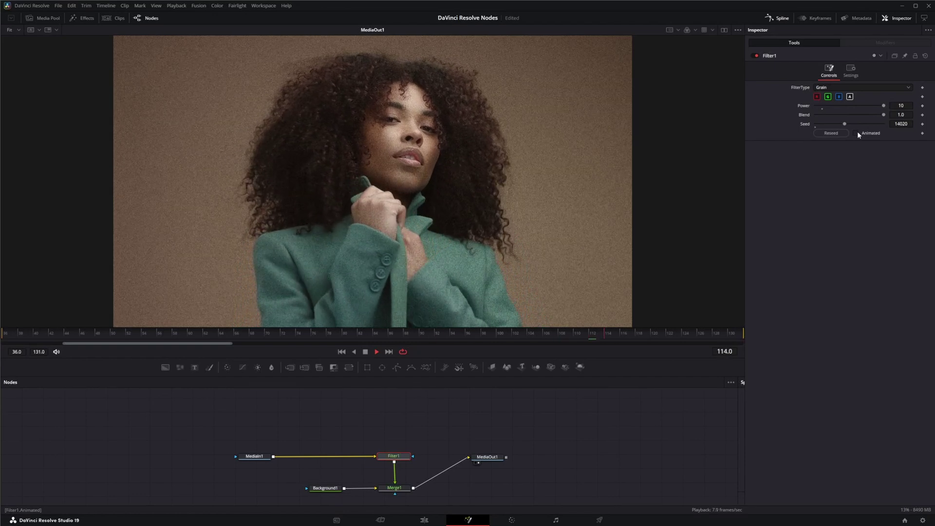
click(856, 133)
Preview the animated grain in playback and save the project
key(space)
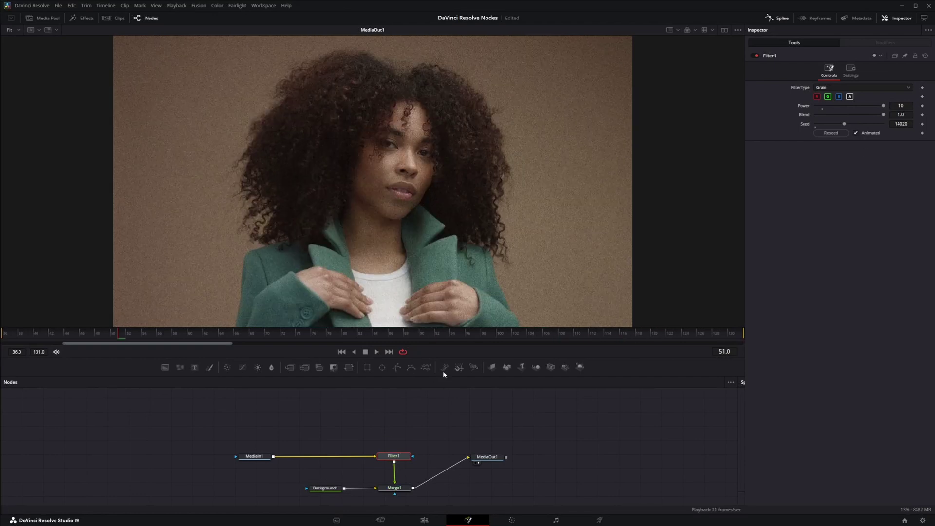
click(377, 352)
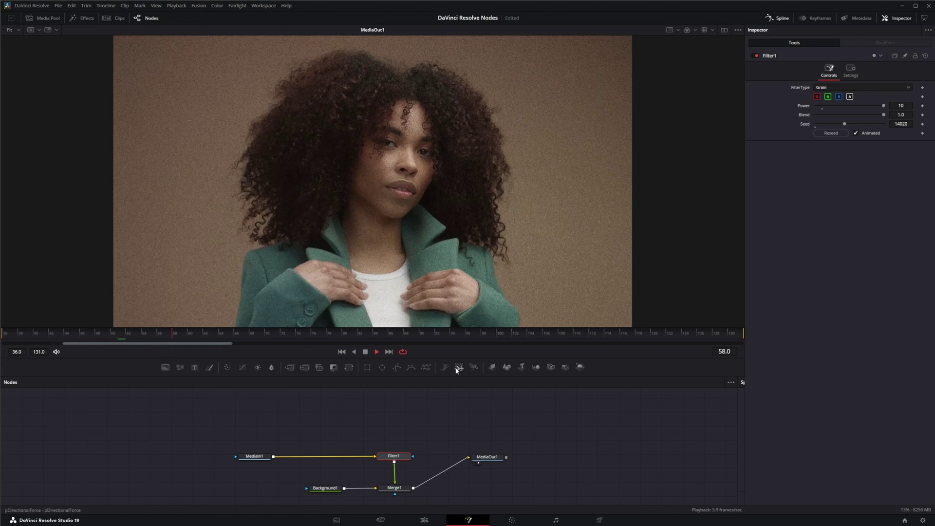
click(366, 352)
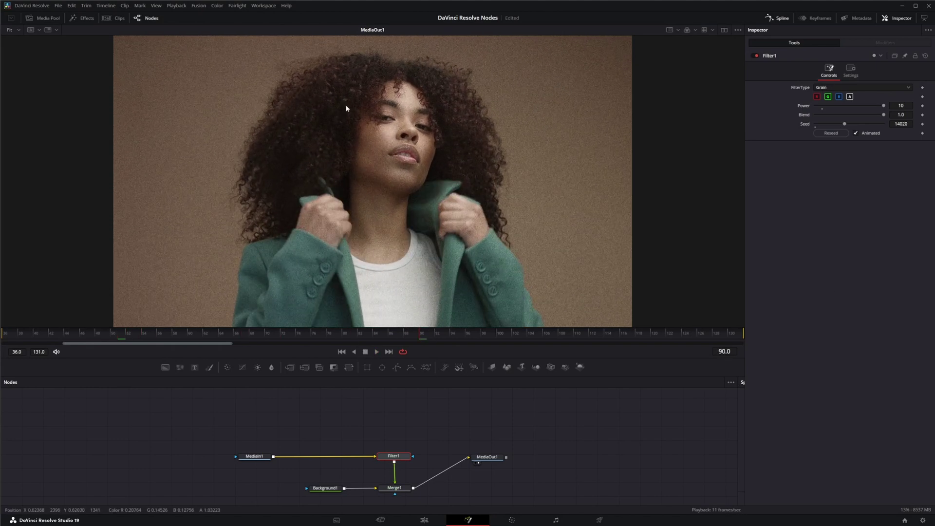
key(ctrl+s)
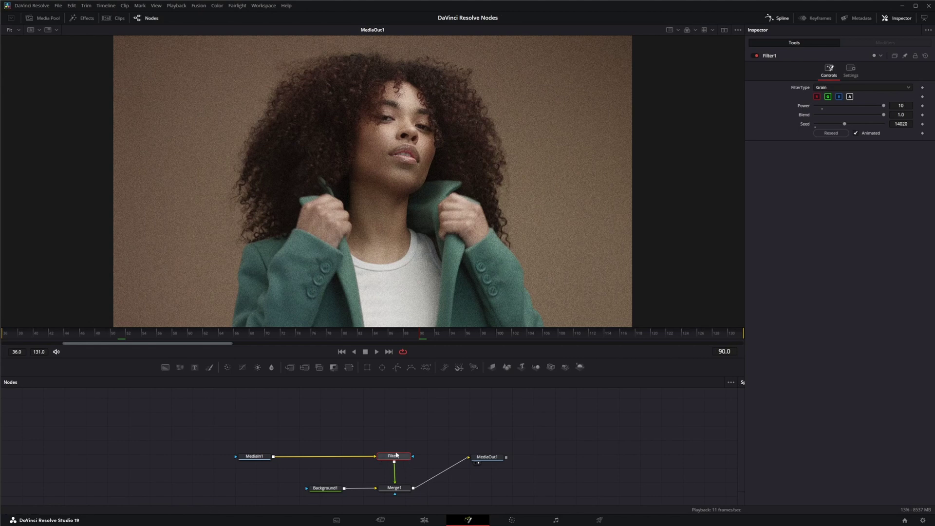
Set Filter1's type back to Sobel and deselect the node
click(824, 88)
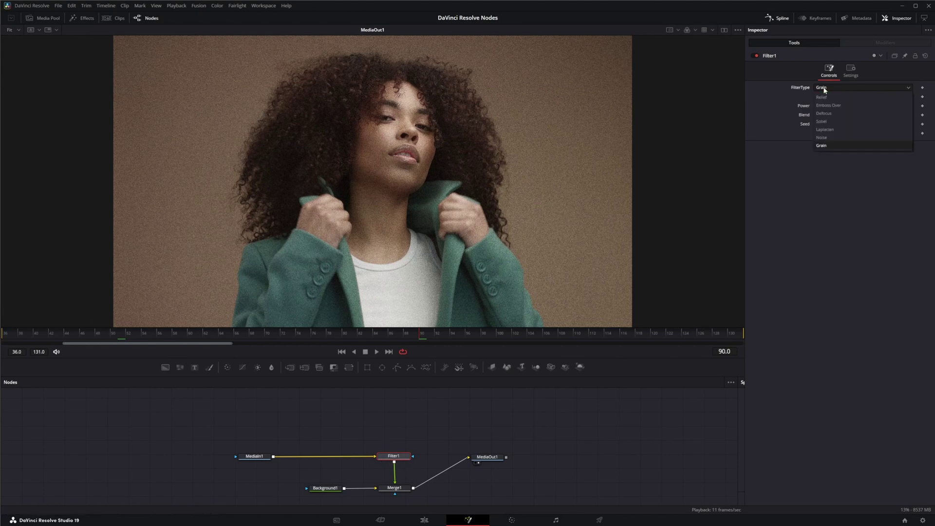
click(829, 121)
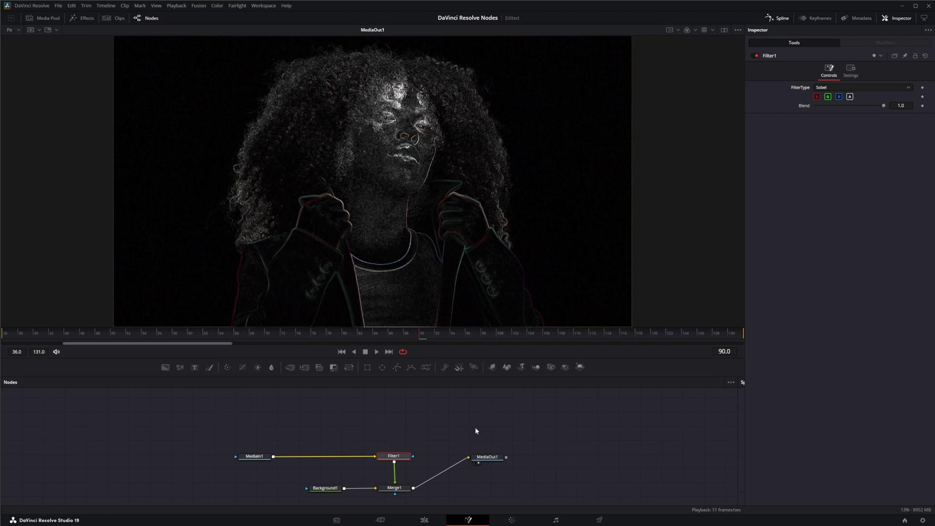
click(341, 419)
Add an unconnected Delta Keyer node to the tree via the tool search
key(shift+space)
text(filter)
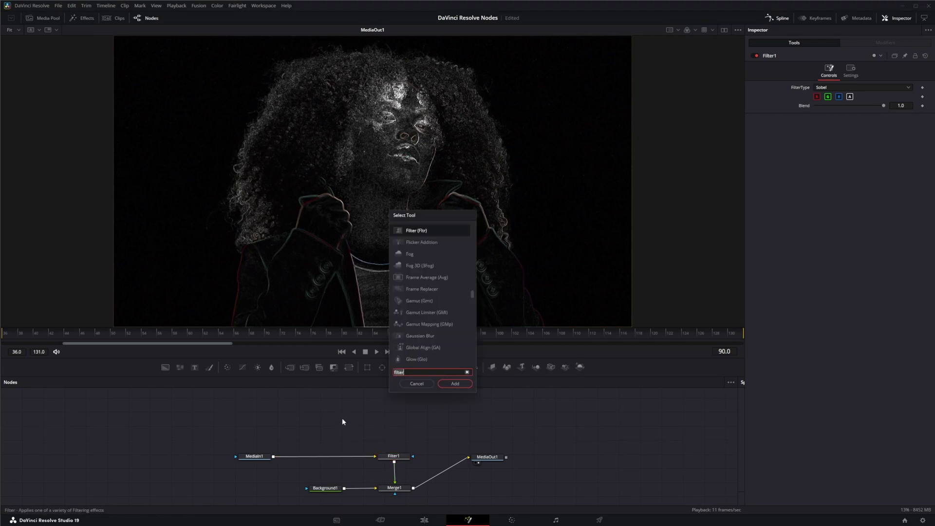
key(BackSpace)
key(BackSpace)
key(BackSpace)
key(BackSpace)
key(BackSpace)
key(BackSpace)
text(del)
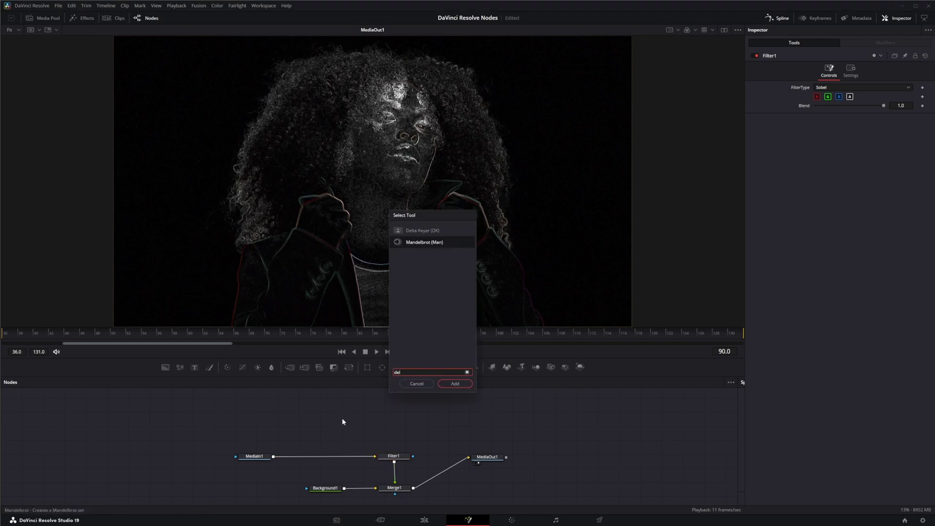
click(421, 231)
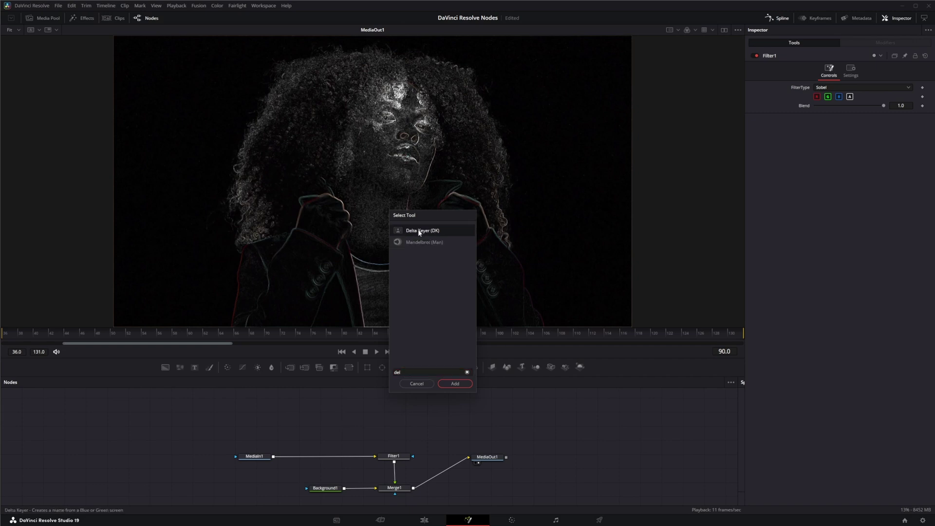
click(455, 384)
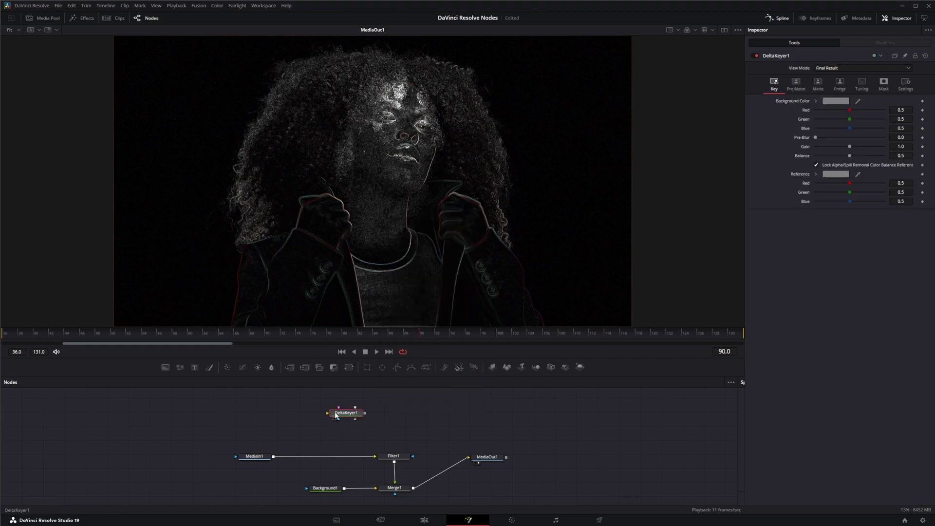
Wire MediaIn1 into DeltaKeyer1, sample the brown wall as its background colour, then view Filter1's Sobel edges
drag(274, 456, 335, 419)
key(1)
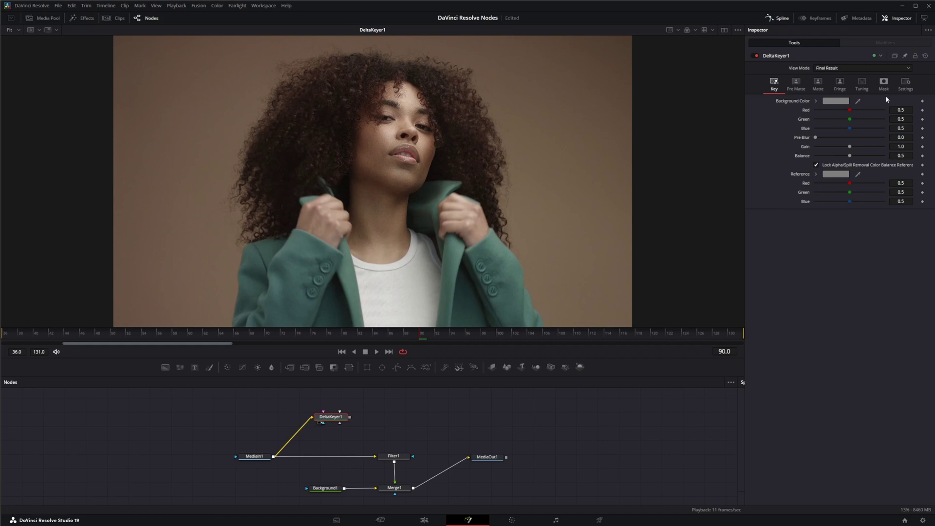
drag(858, 104, 509, 76)
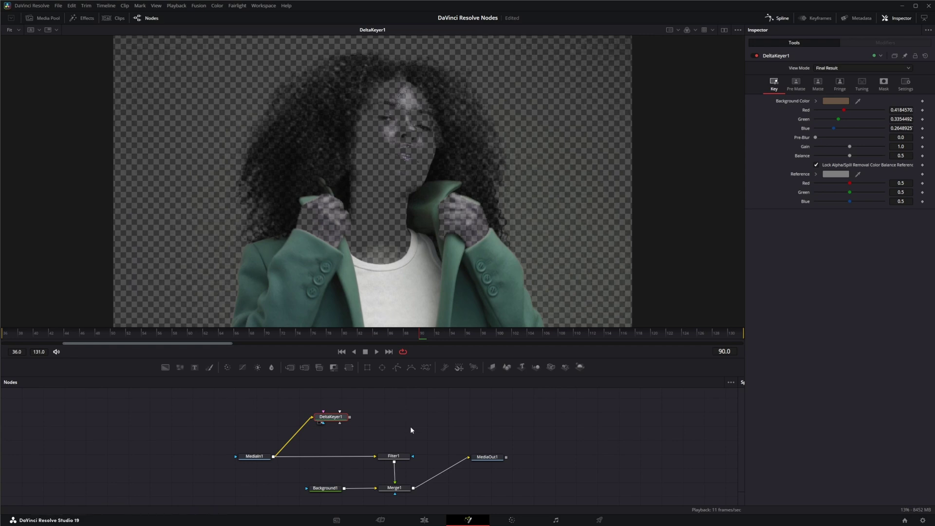
click(395, 459)
drag(395, 458, 402, 314)
Add a Bitmap node next to Filter1 and connect it to Filter1
click(450, 414)
key(shift+space)
text(Delta Keyer)
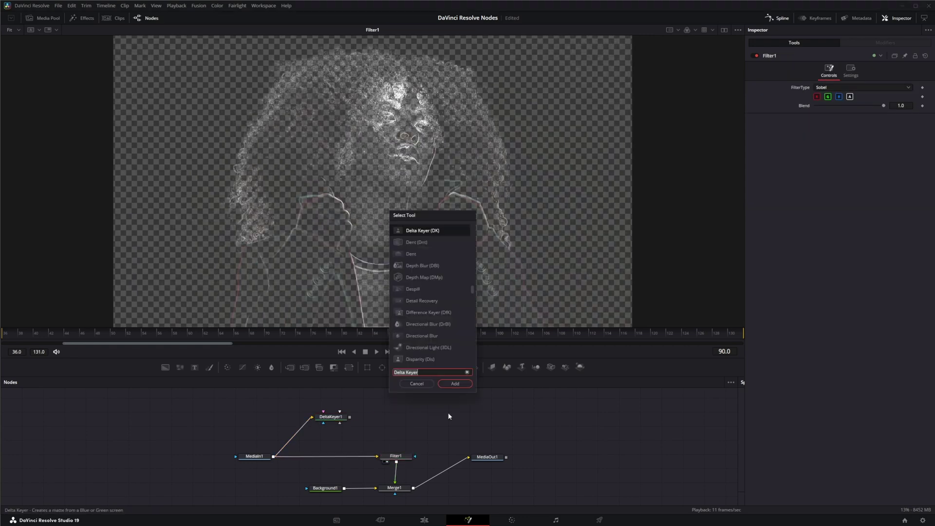
text(bit)
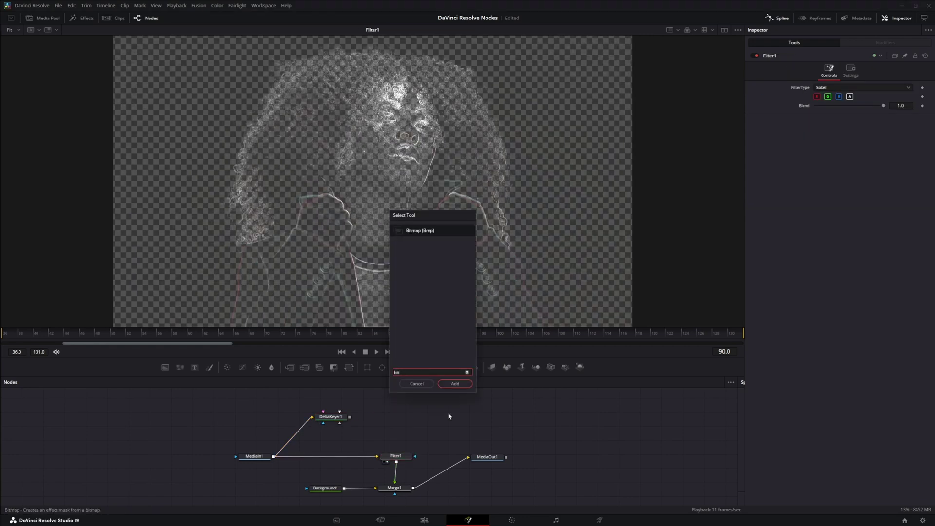
key(Return)
mouse_move(449, 417)
mouse_down()
mouse_move(429, 424)
mouse_move(466, 426)
mouse_up()
drag(415, 457, 462, 262)
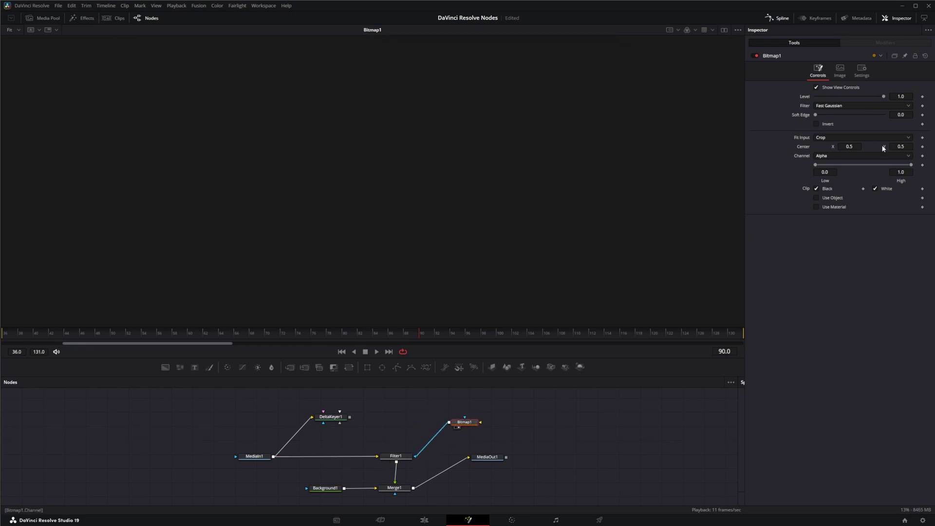
Set Bitmap1's channel to Luminance and move Filter1's link off Bitmap1's mask input
click(831, 156)
click(842, 207)
drag(416, 458, 453, 424)
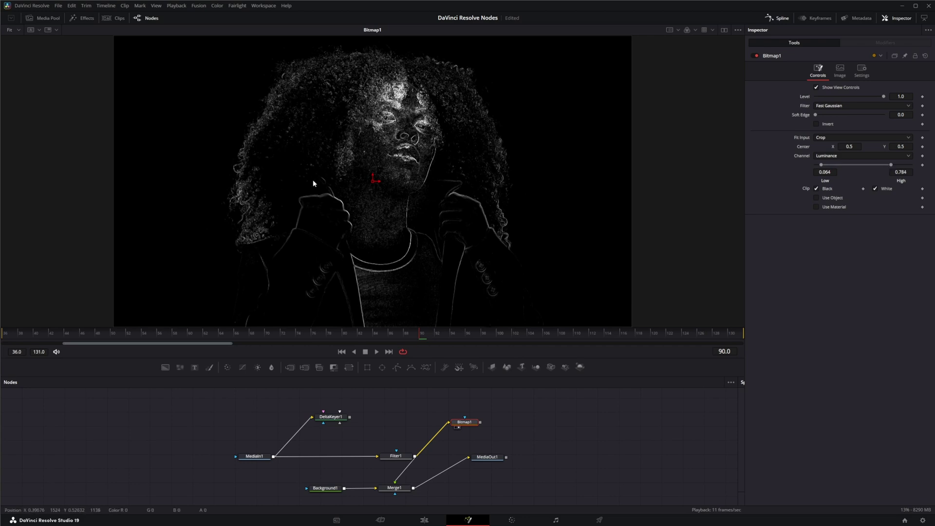
Lower Bitmap1's Low threshold to 0.04
scroll(250, 198, up, 2)
scroll(259, 205, up, 1)
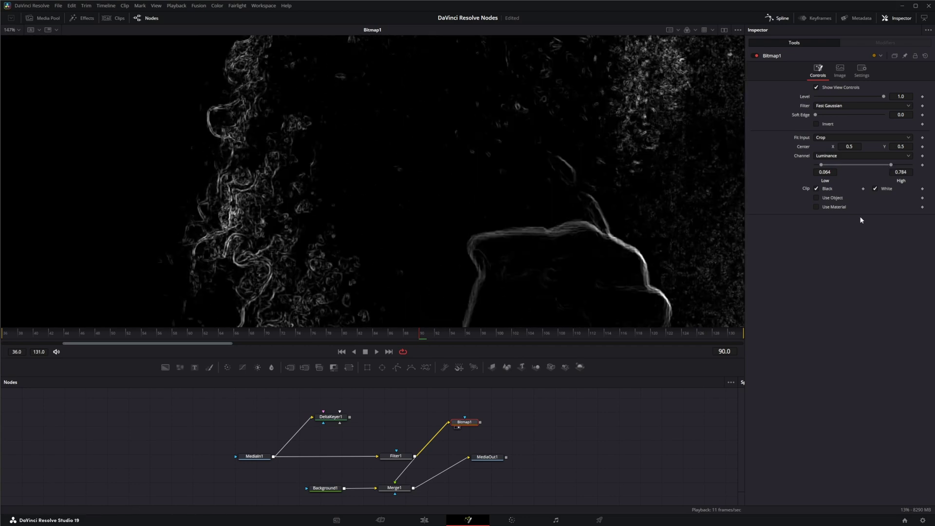
drag(823, 167, 822, 168)
Connect Bitmap1's output to DeltaKeyer1's solid matte input
scroll(471, 334, down, 3)
scroll(490, 241, down, 6)
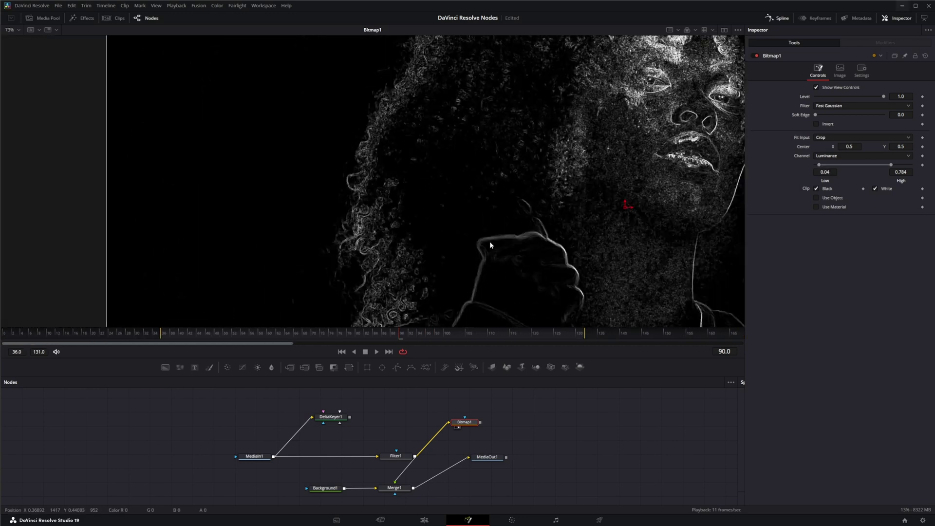
scroll(434, 253, up, 2)
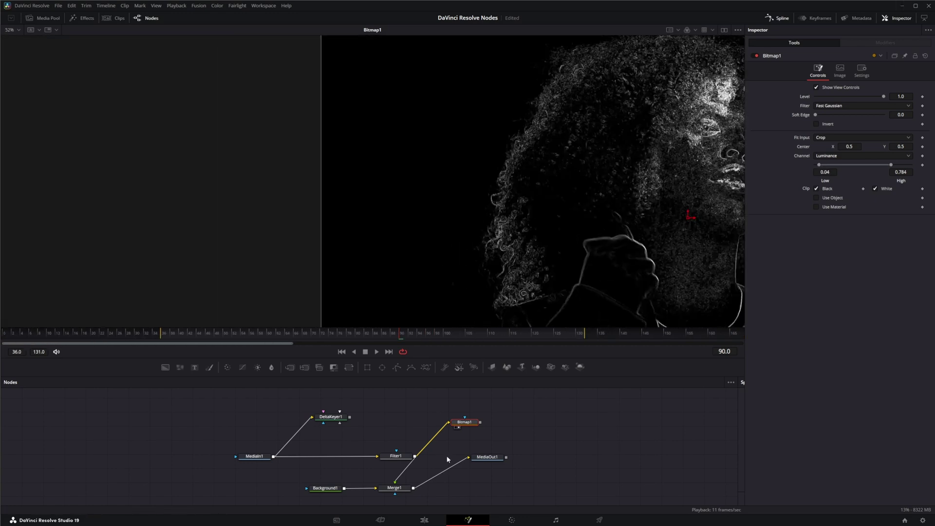
drag(481, 424, 396, 243)
Show DeltaKeyer1's alpha matte with the hair edges fitted in view, and nudge Filter1 up-left
scroll(516, 275, up, 4)
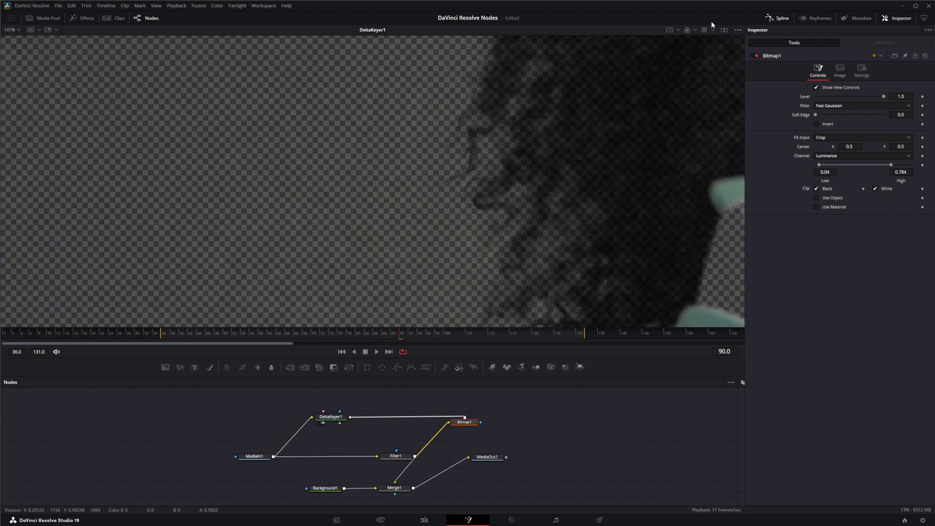
key(a)
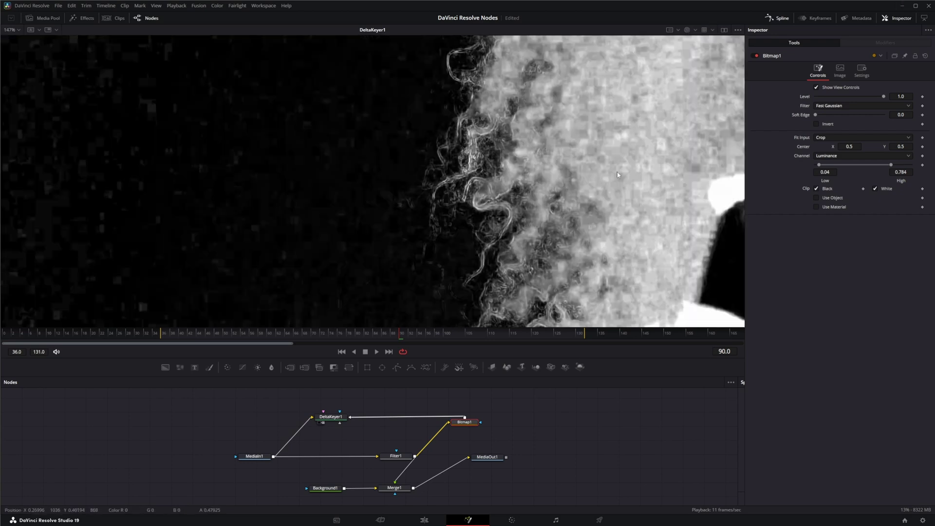
scroll(514, 238, down, 5)
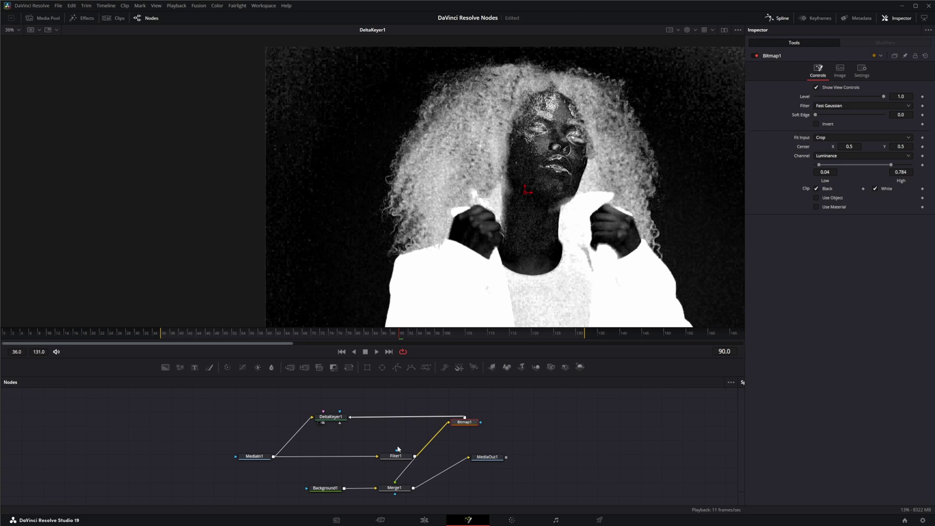
mouse_move(400, 460)
mouse_down()
mouse_move(376, 448)
mouse_move(398, 451)
mouse_move(385, 457)
mouse_up()
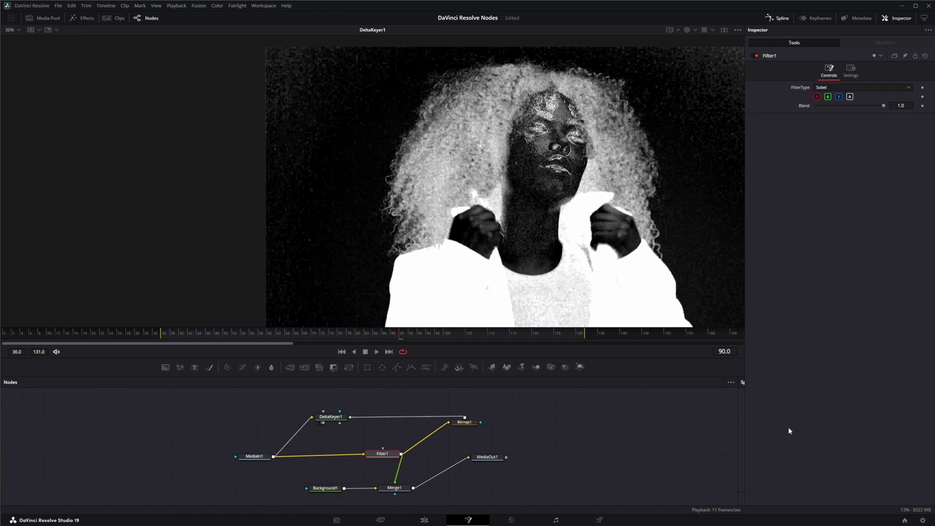